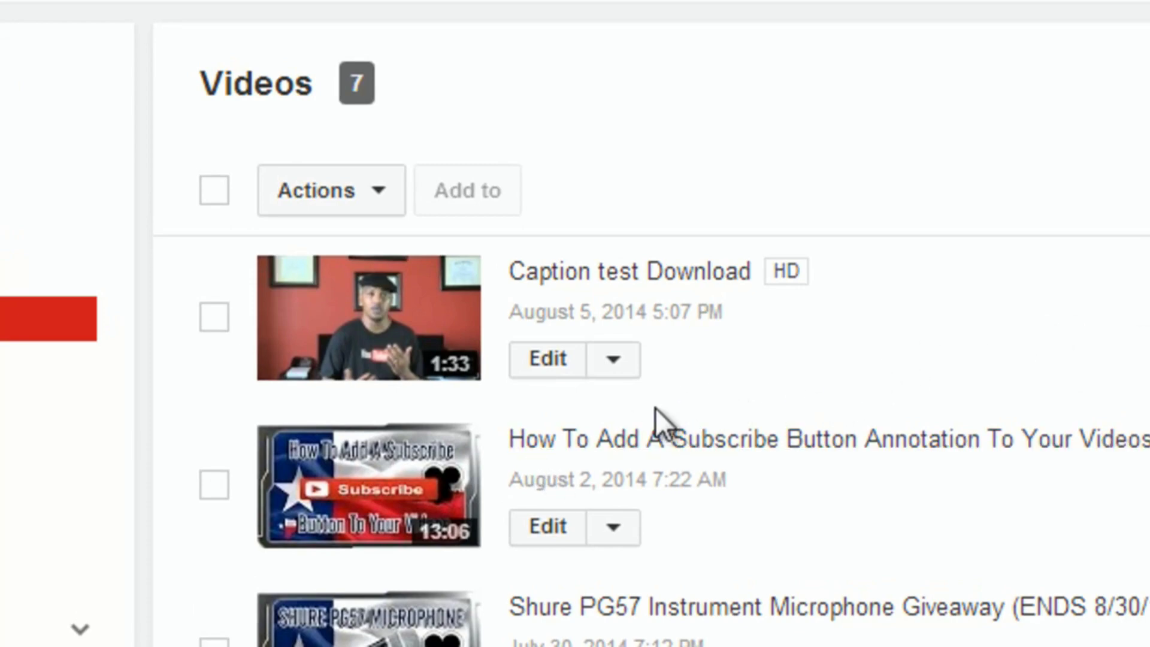
- Open the Caption test Download video's edit page from the Video Manager list
left_click(545, 359)
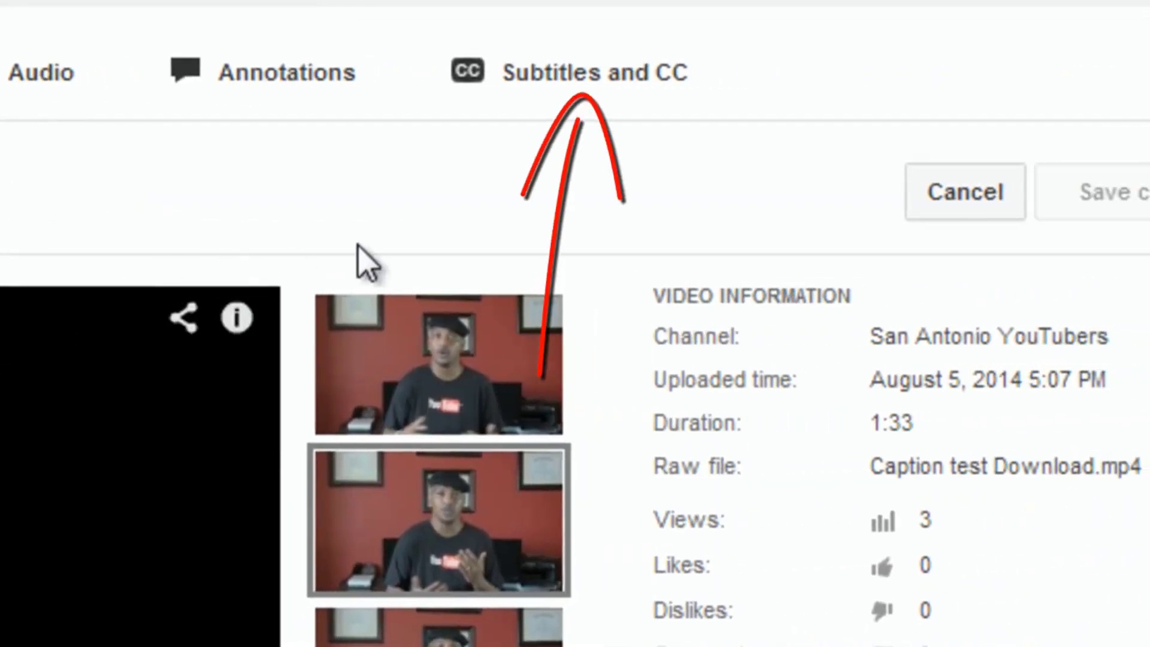
- Switch the Caption test Download editor to its Subtitles and CC section
left_click(842, 107)
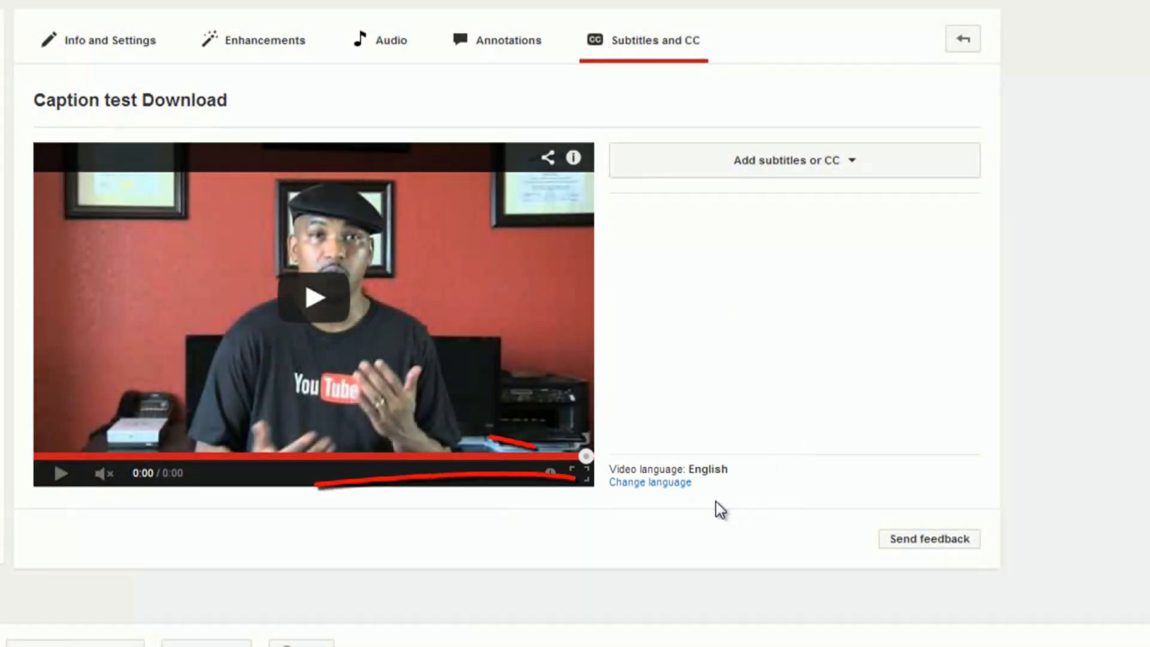
left_click(659, 485)
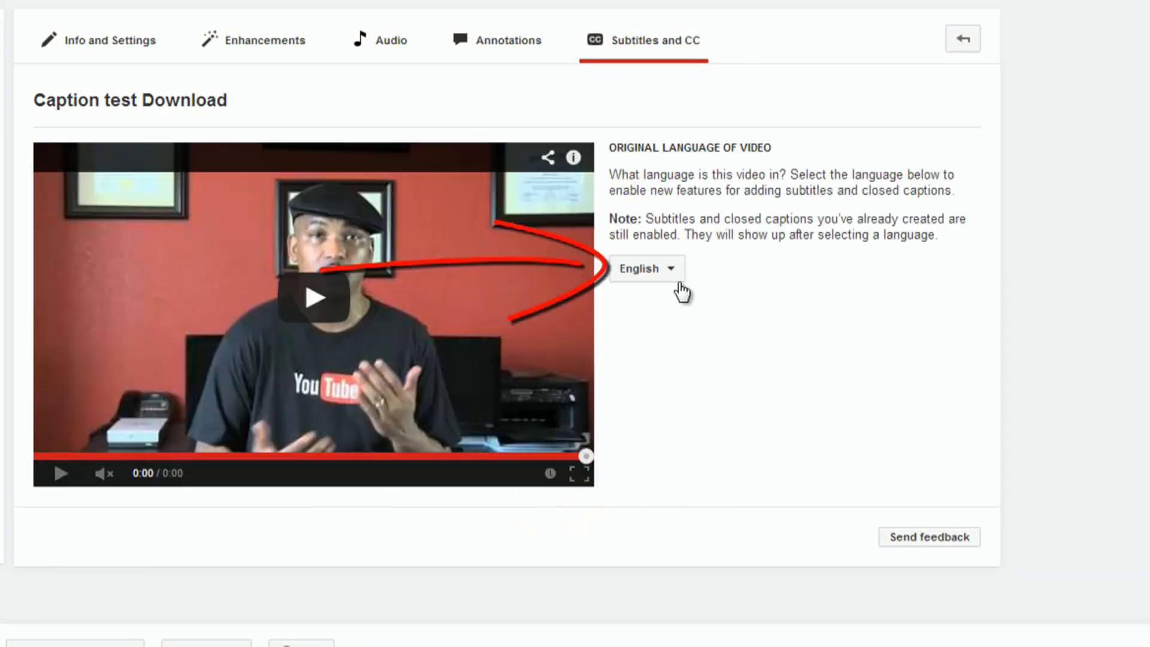
left_click(678, 276)
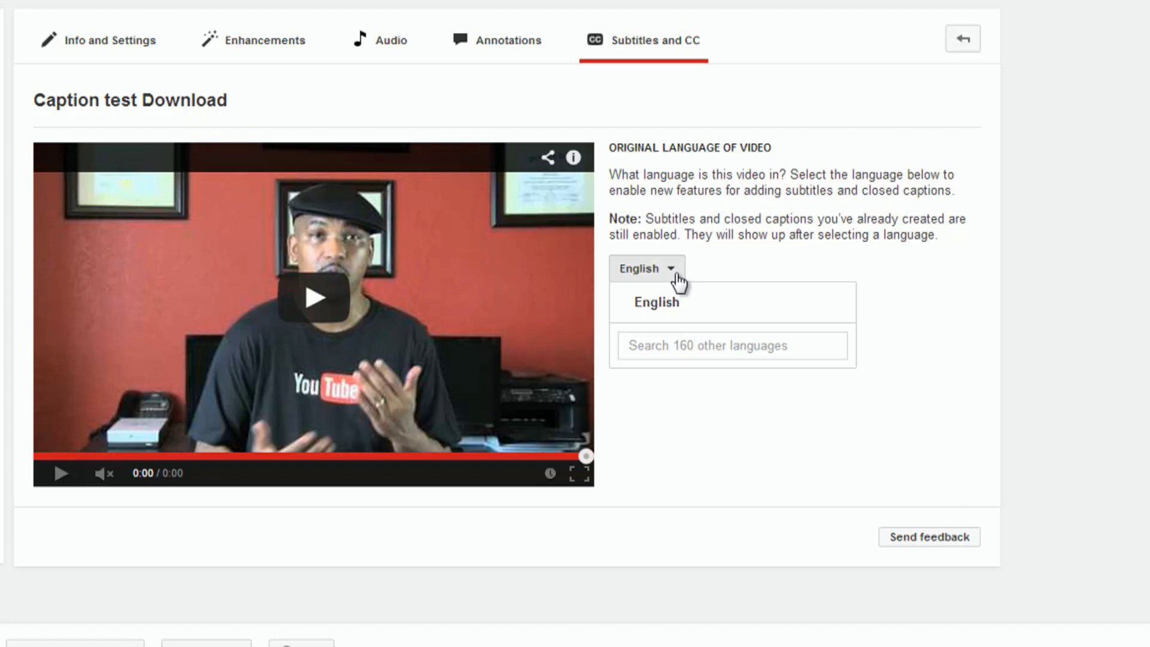
left_click(706, 354)
type("French")
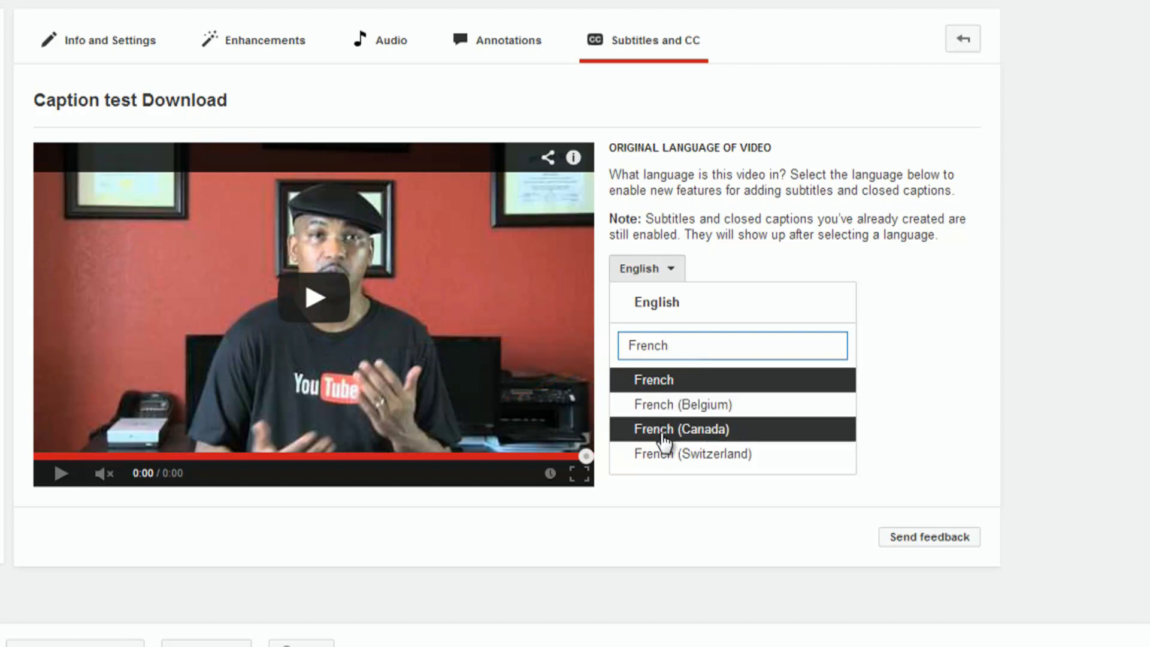
left_click(921, 371)
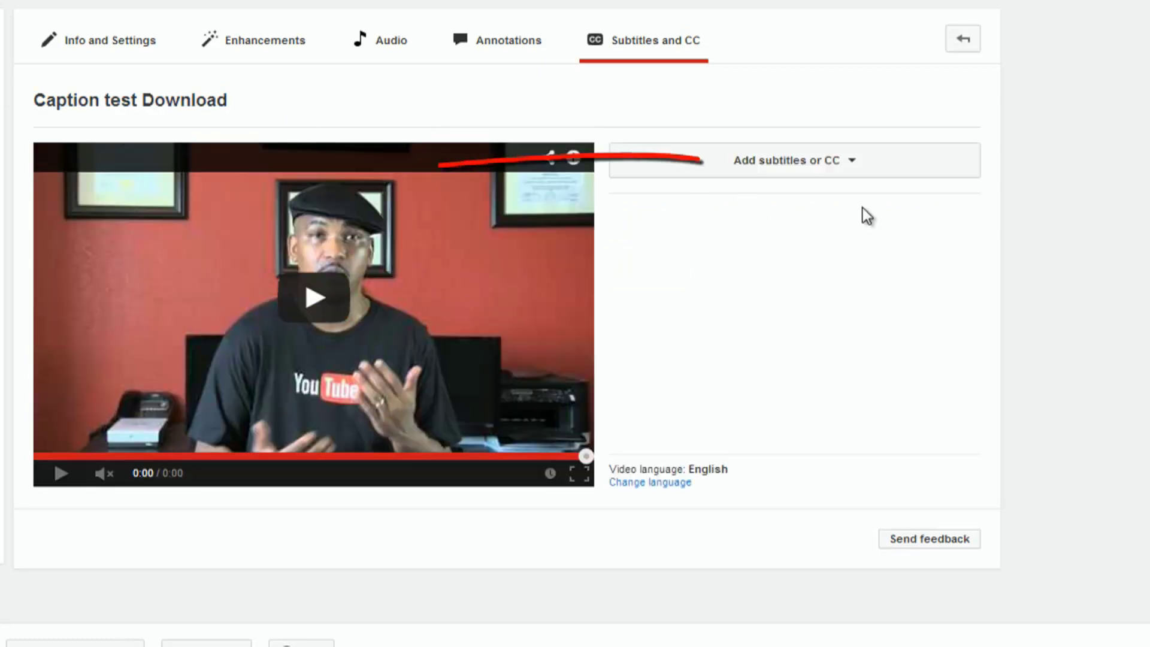
- Add a new English subtitle track and choose to create subtitles from scratch
left_click(802, 169)
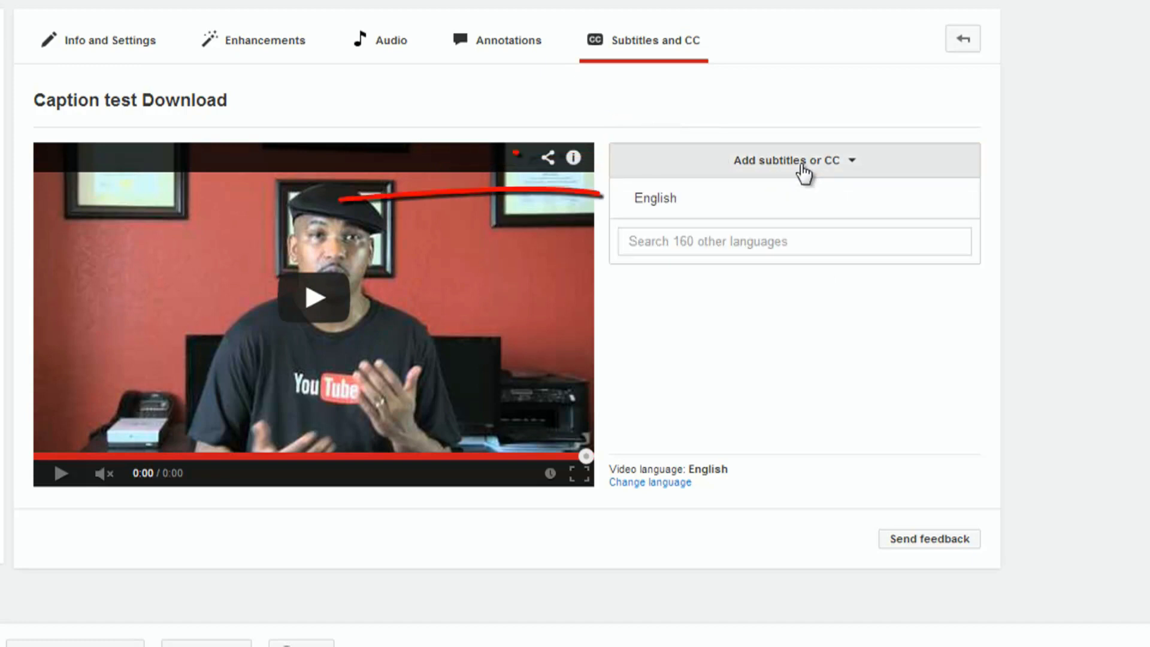
left_click(704, 197)
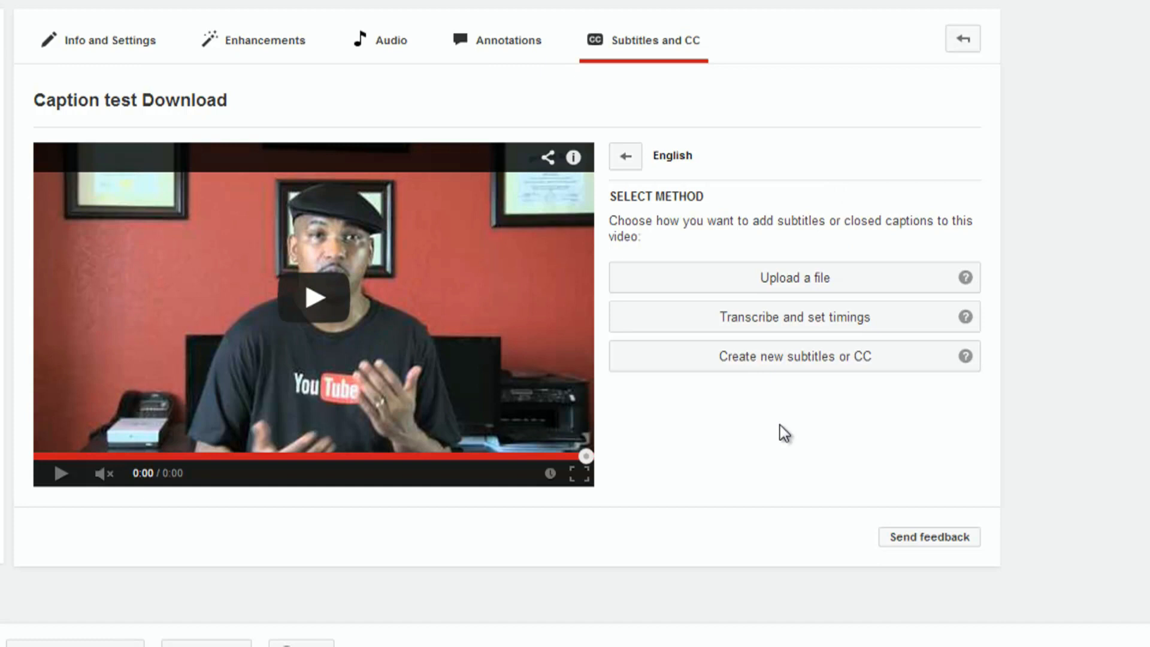
left_click(805, 356)
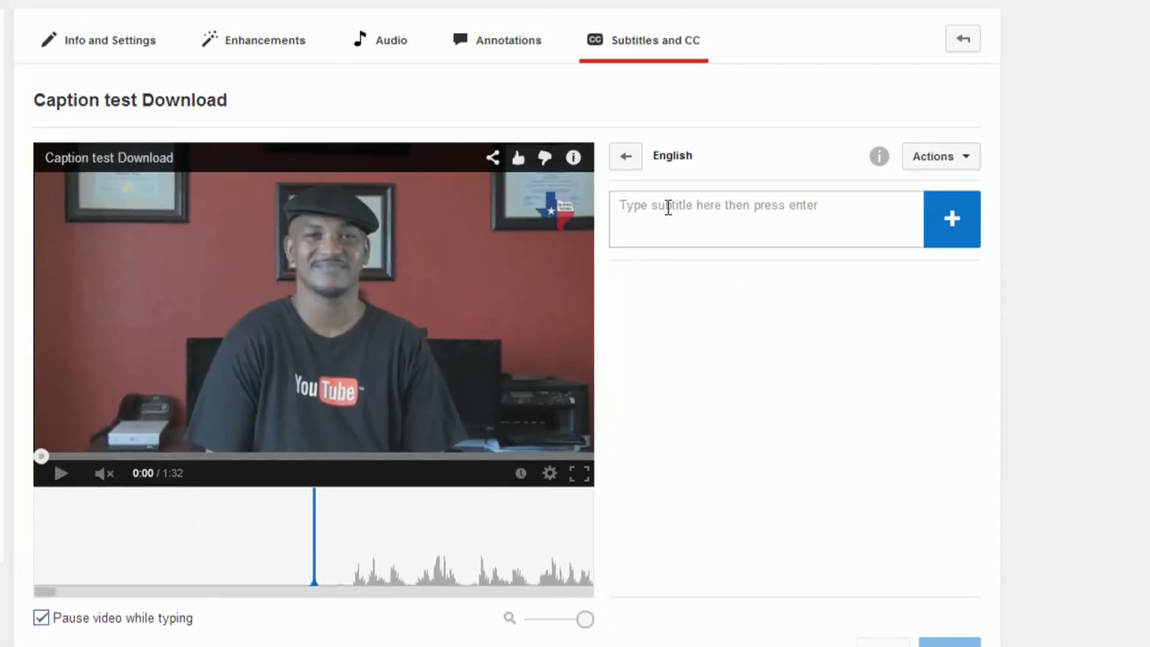
- Listen to the unmuted video and add the first caption 'What's Good YouTube' at 0:03.1–0:05.1
left_click(667, 206)
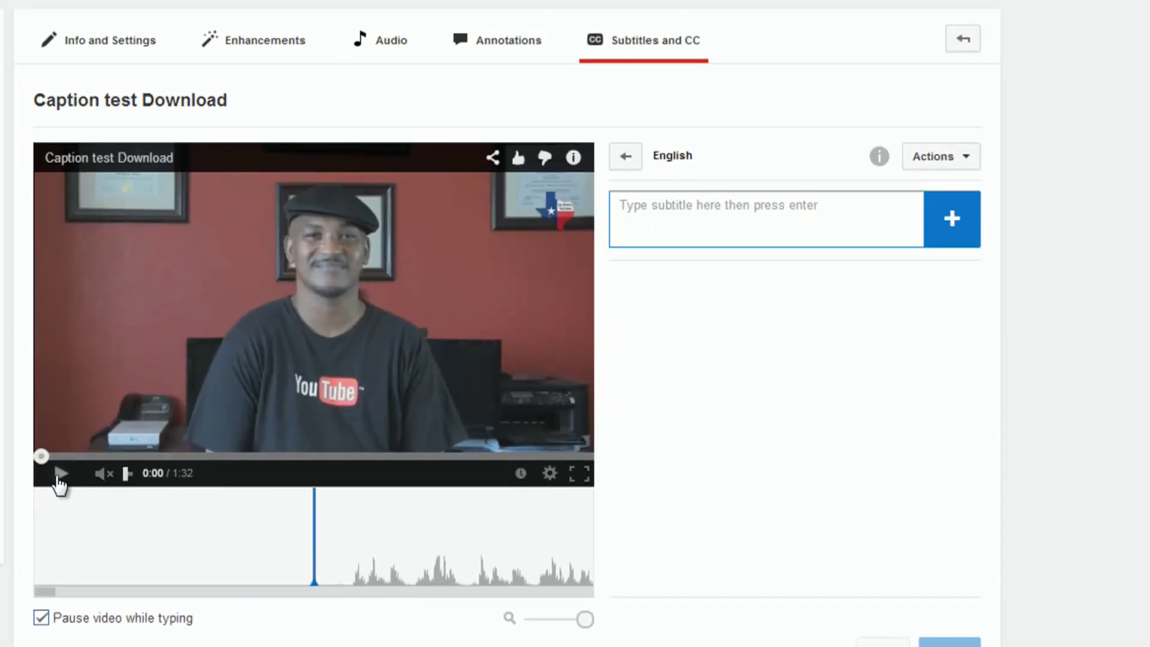
left_click(99, 476)
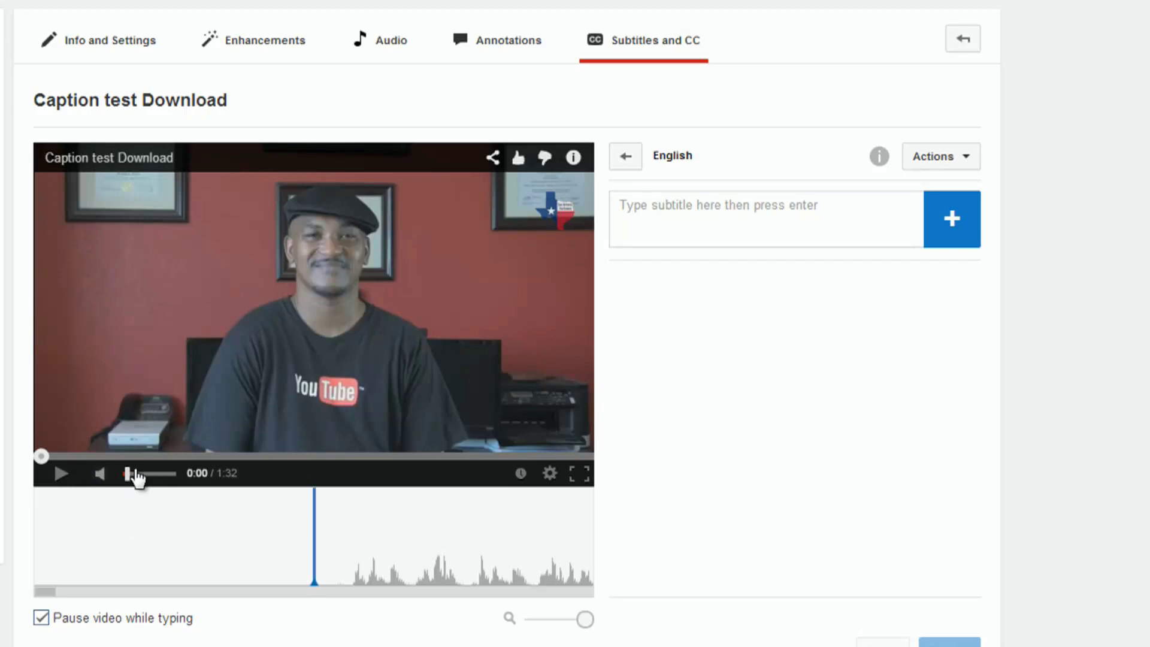
left_click(60, 474)
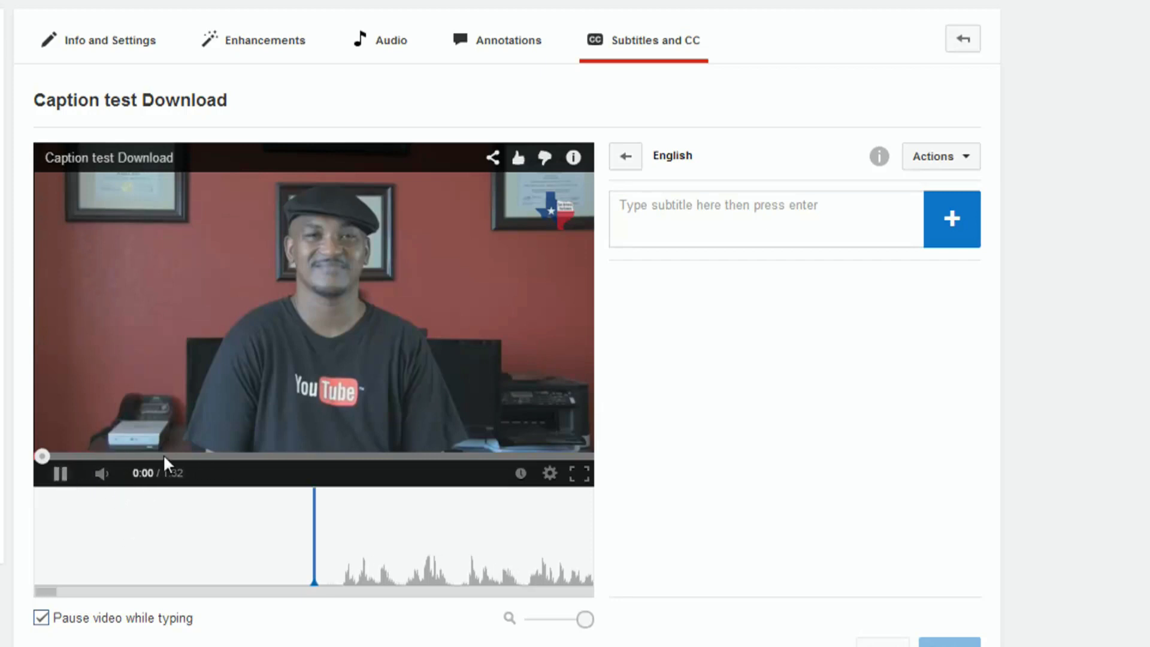
left_click(658, 205)
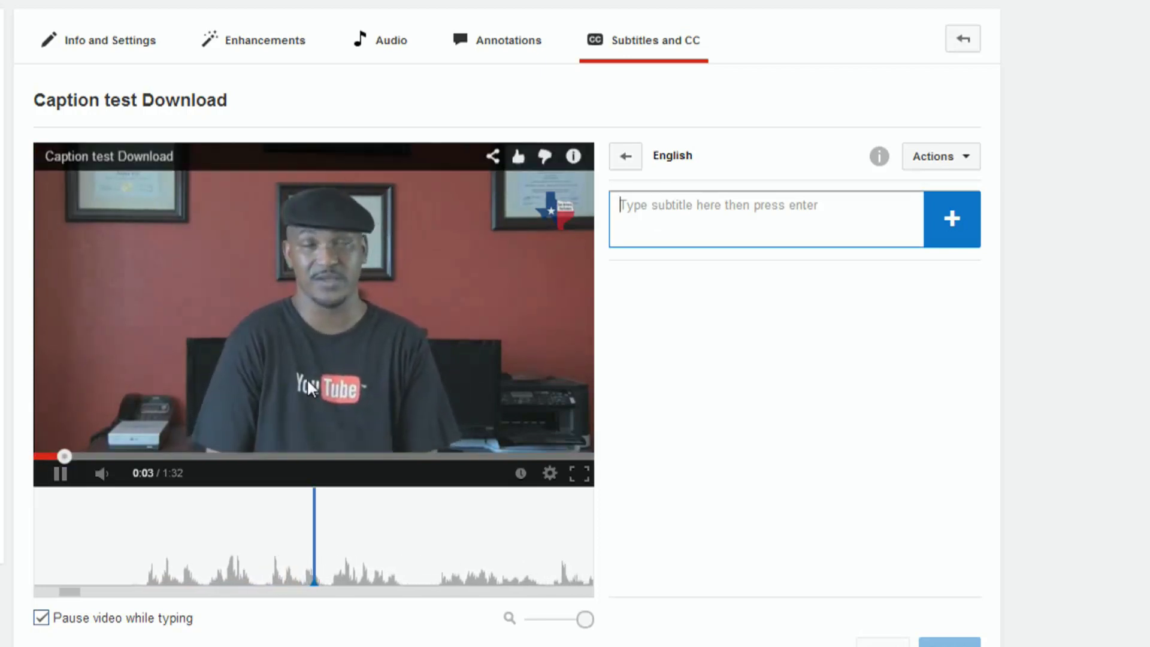
left_click(62, 477)
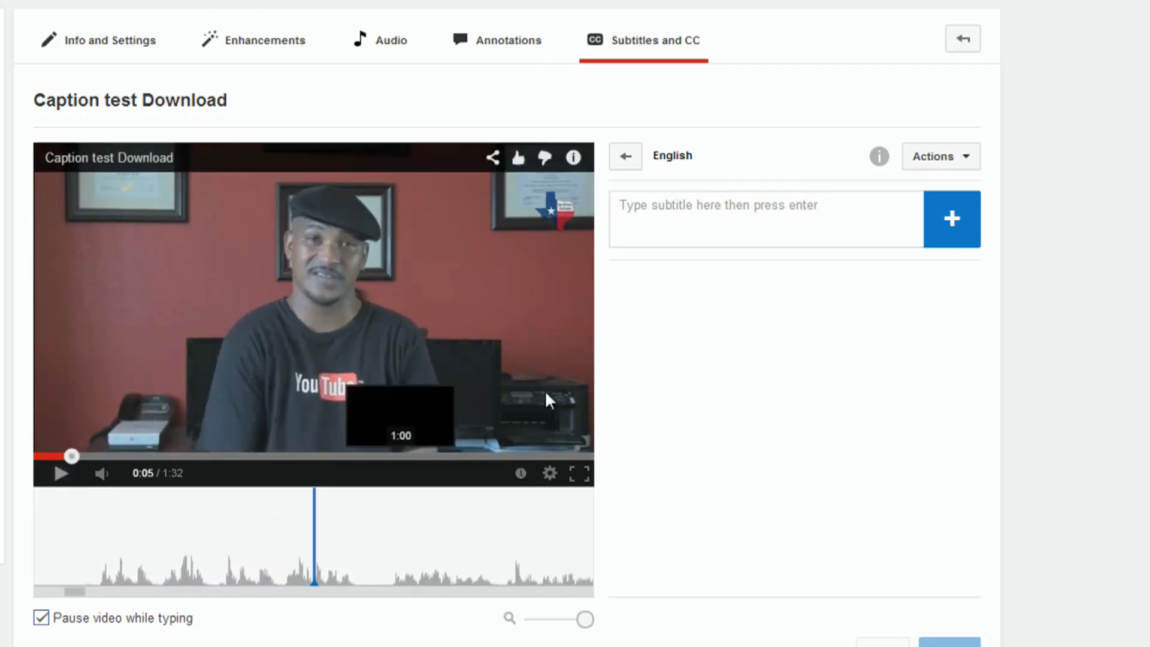
left_click(682, 219)
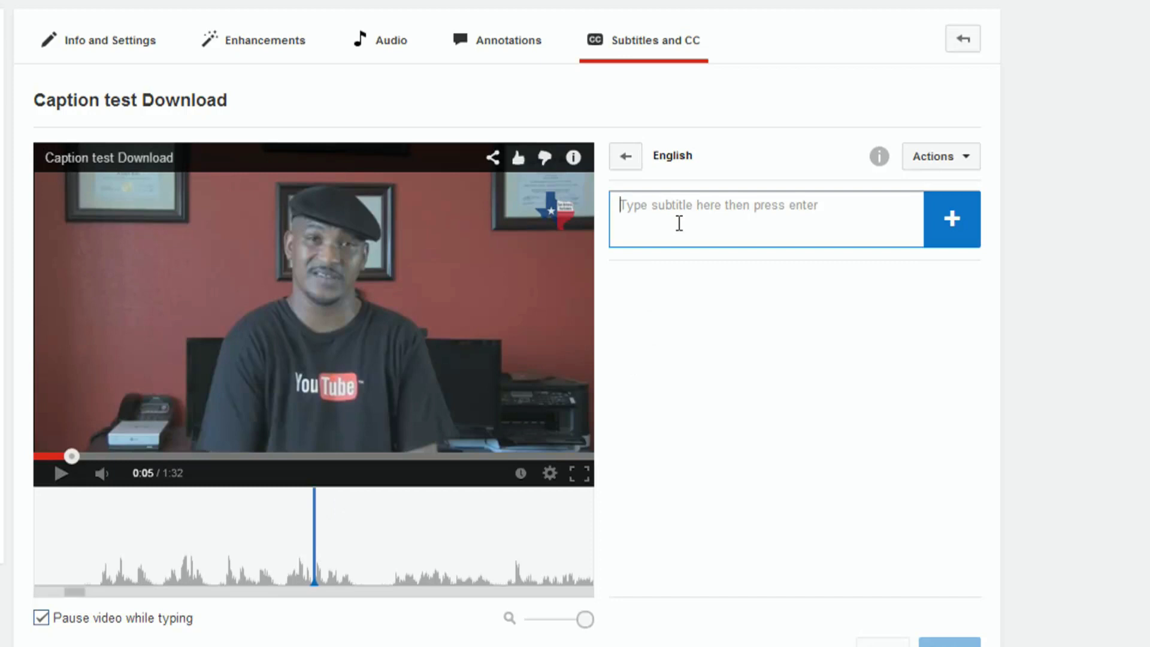
type("What's Good YouTube")
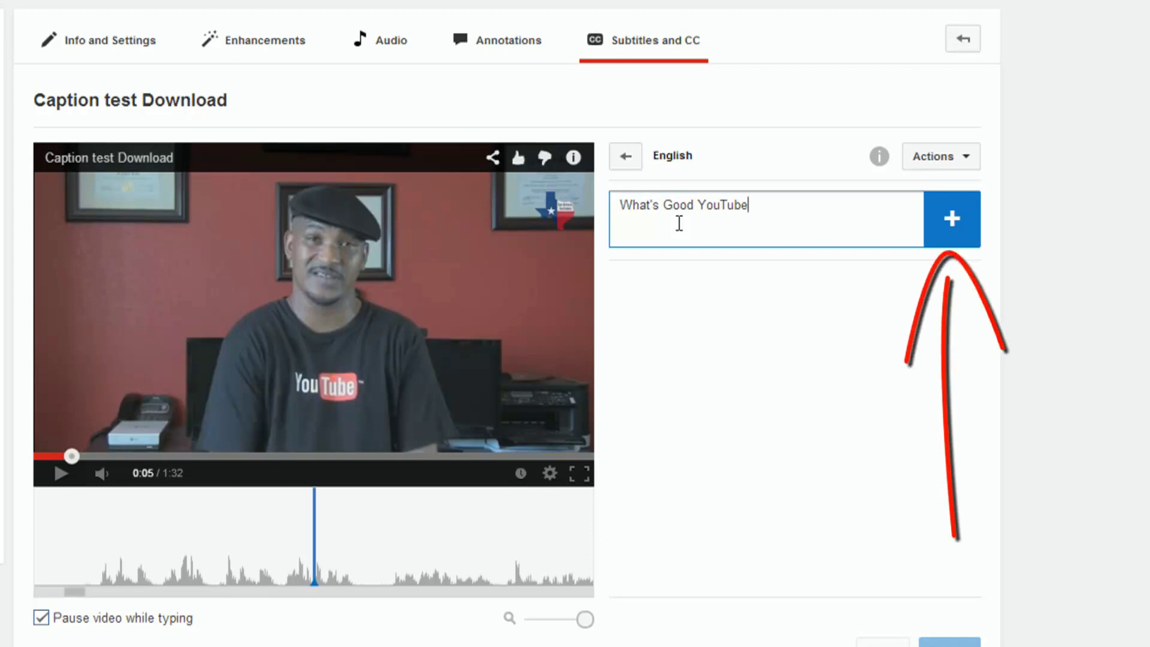
left_click(970, 234)
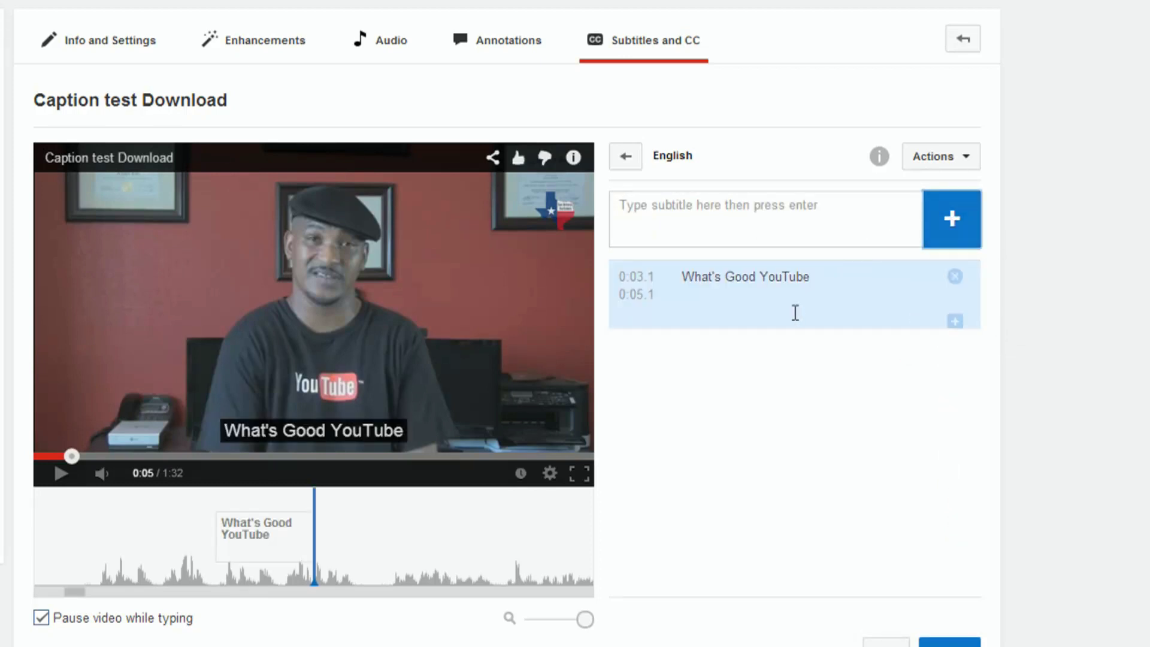
- Add the speaker's introduction caption and 'With another tip for the tube', fixing the 'tiub' typo
left_click(954, 322)
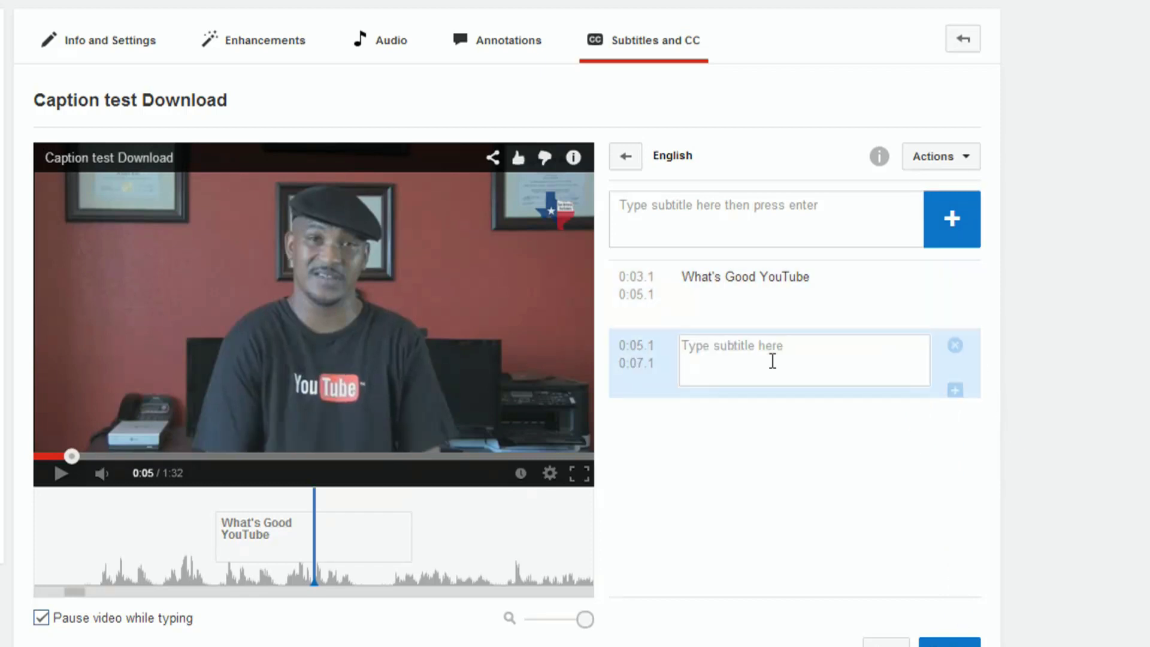
type("It's yo")
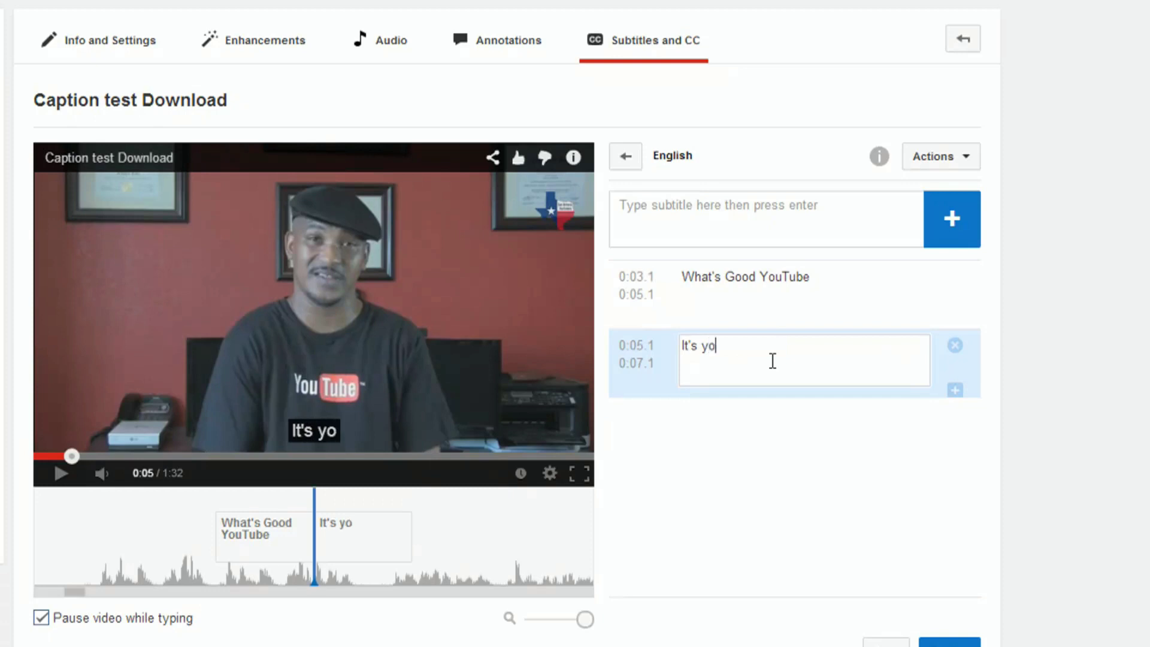
type("ur boy Maliek ")
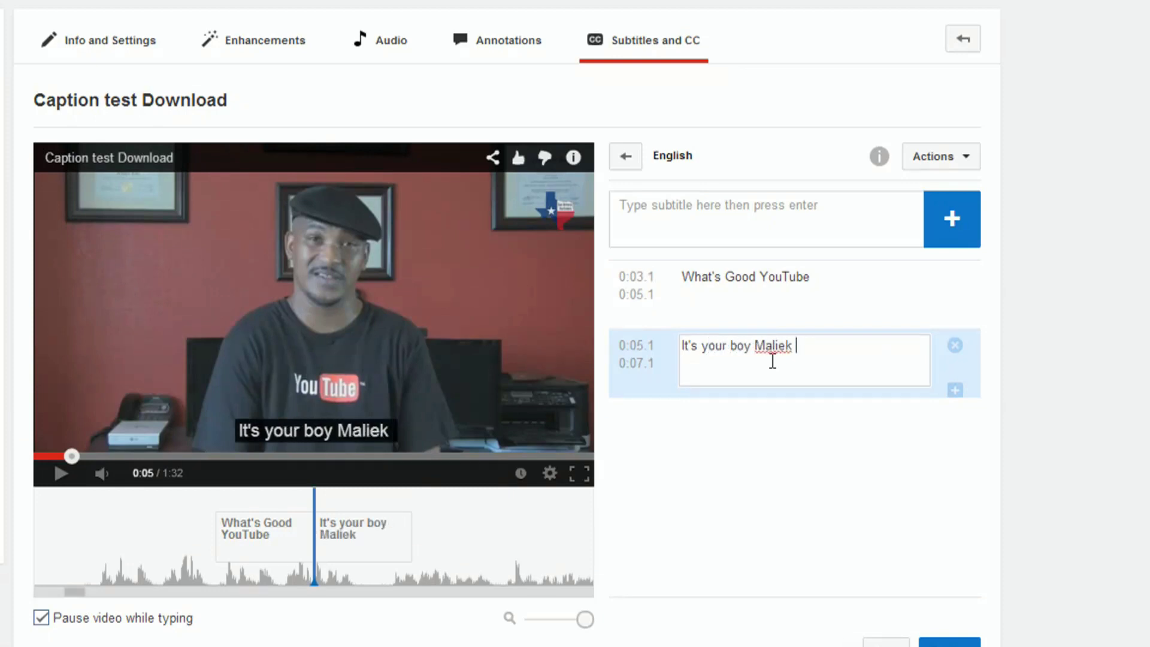
type("Back on ya ")
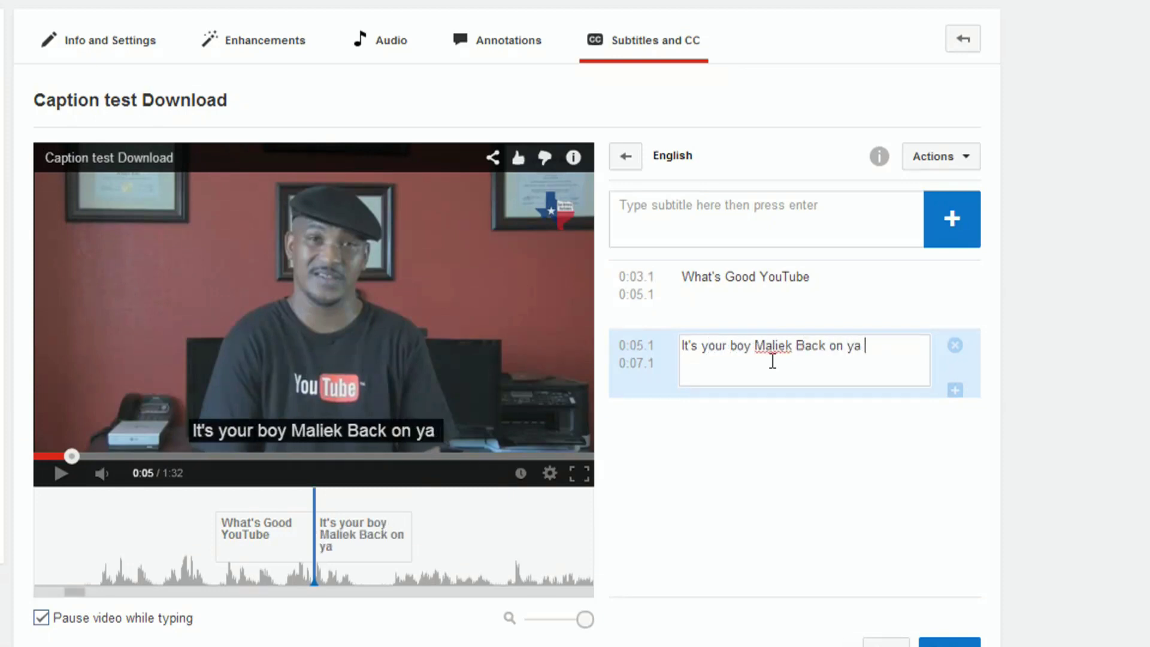
type("screen")
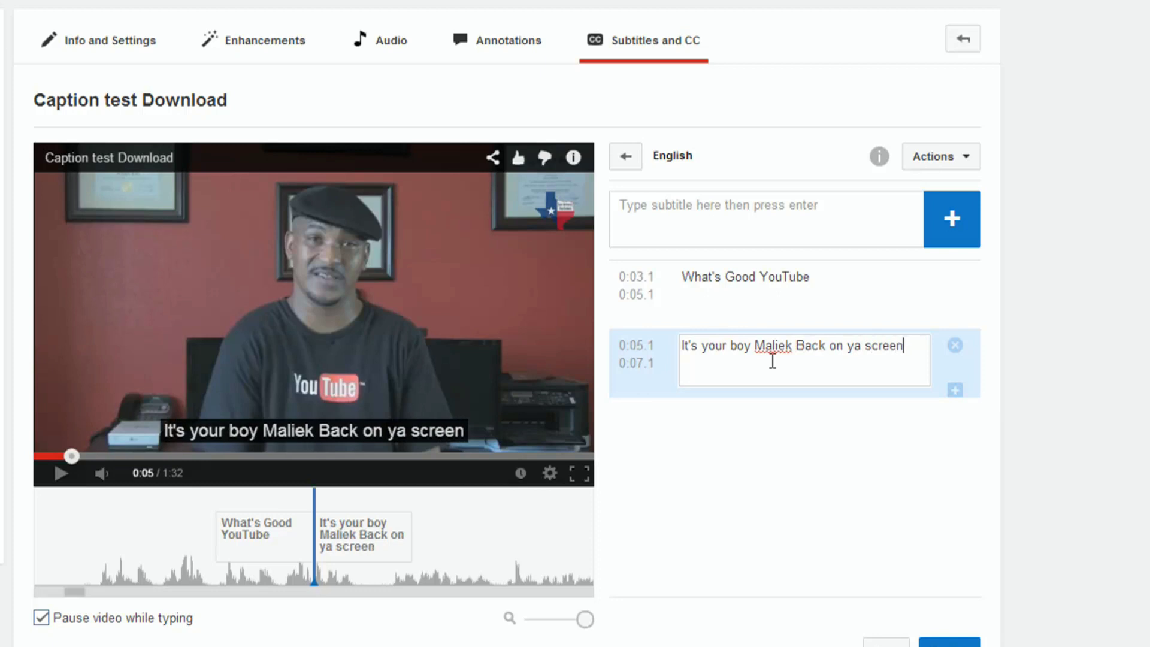
left_click(955, 390)
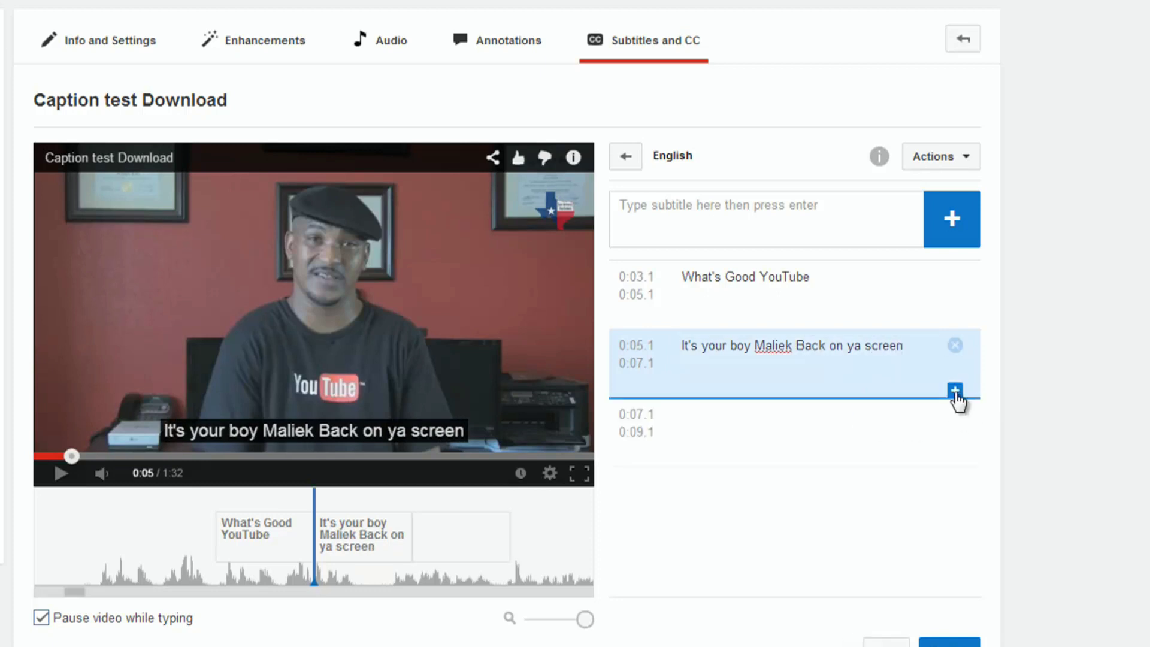
left_click(782, 437)
type("With ")
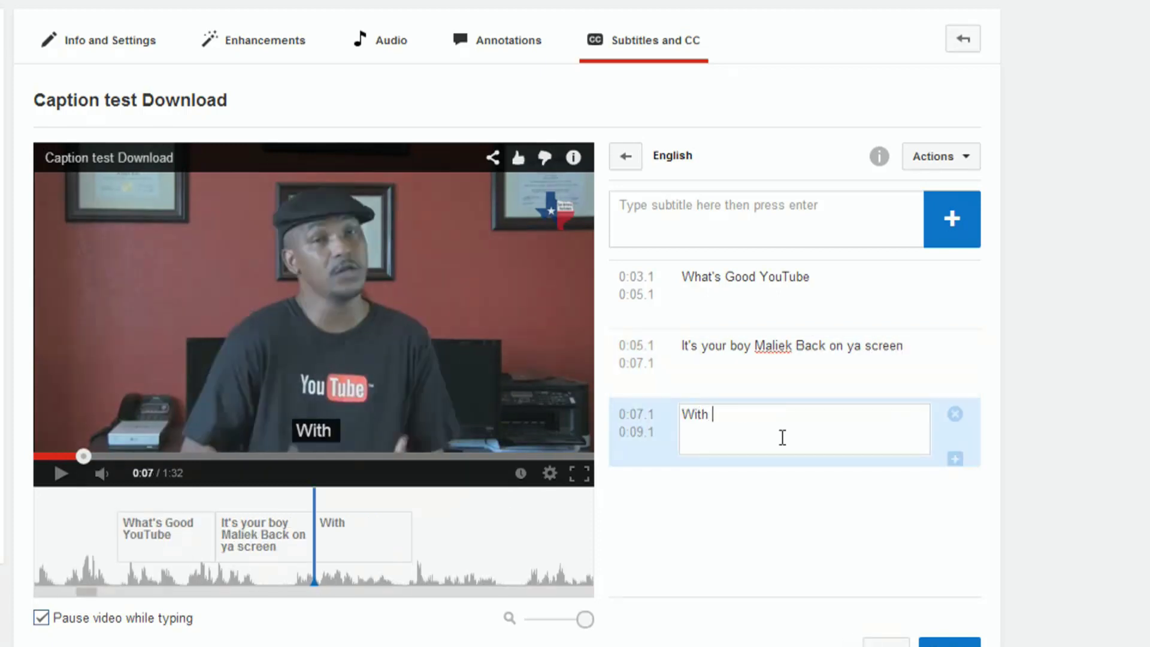
type("another tip")
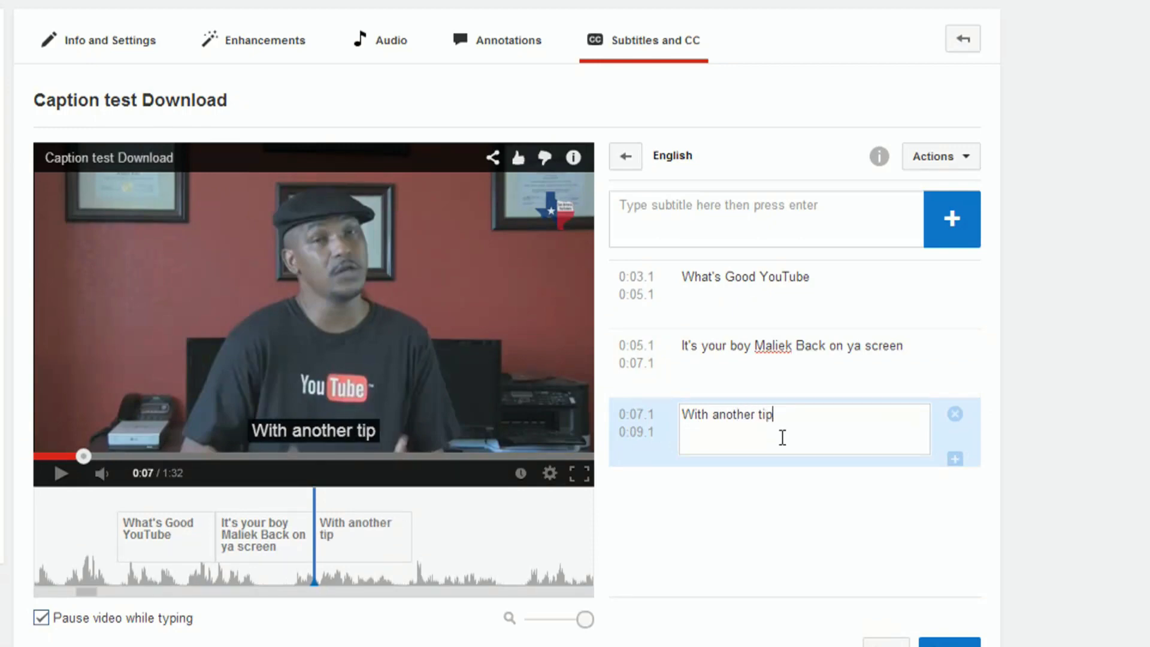
type(" for the tiub")
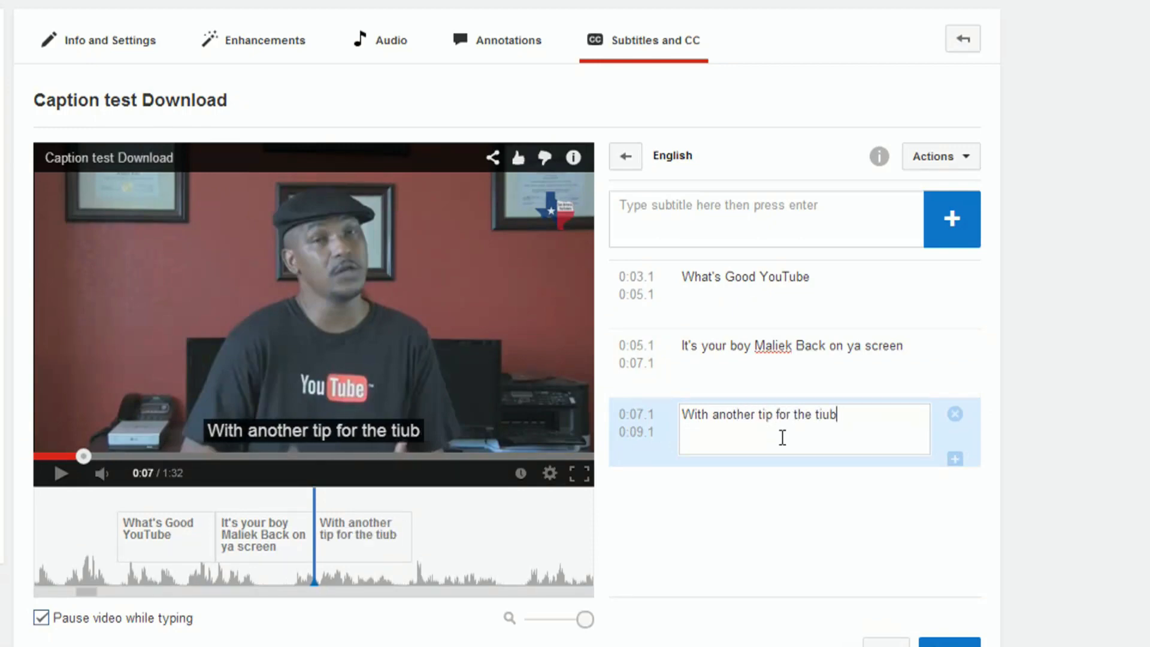
key("BackSpace")
key("BackSpace")
key("BackSpace")
type("ube")
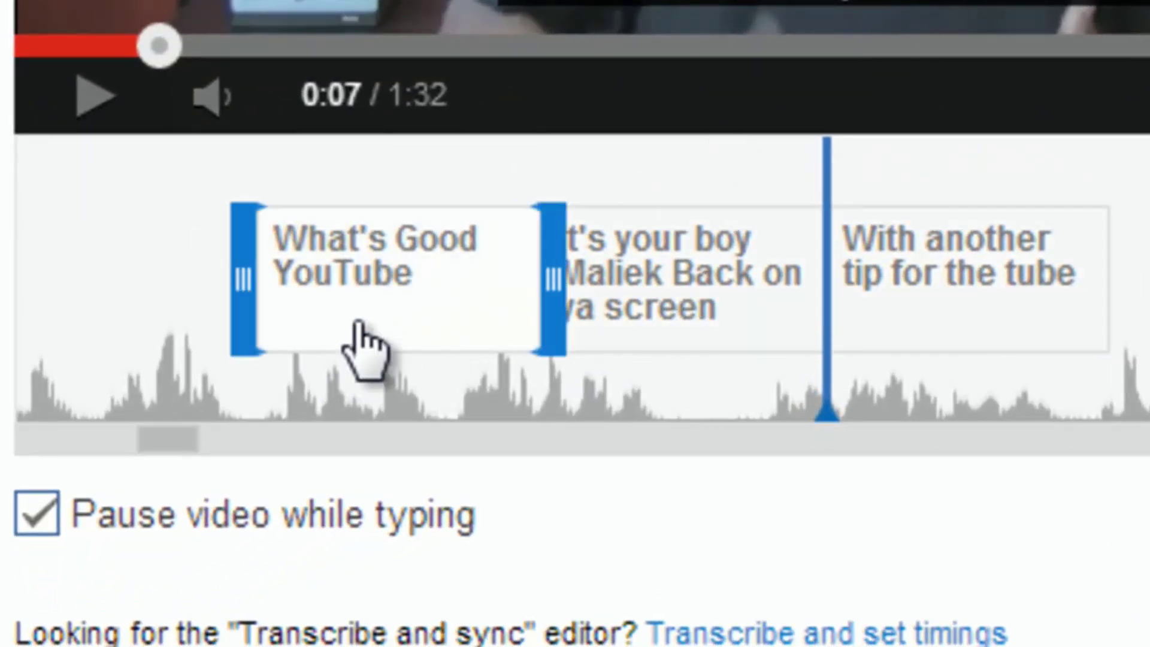
- Retime the three captions back to back: 0:00.7–0:01.9, 0:01.9–0:03.1, 0:03.1–0:05.1
left_click_drag(162, 449, 109, 455)
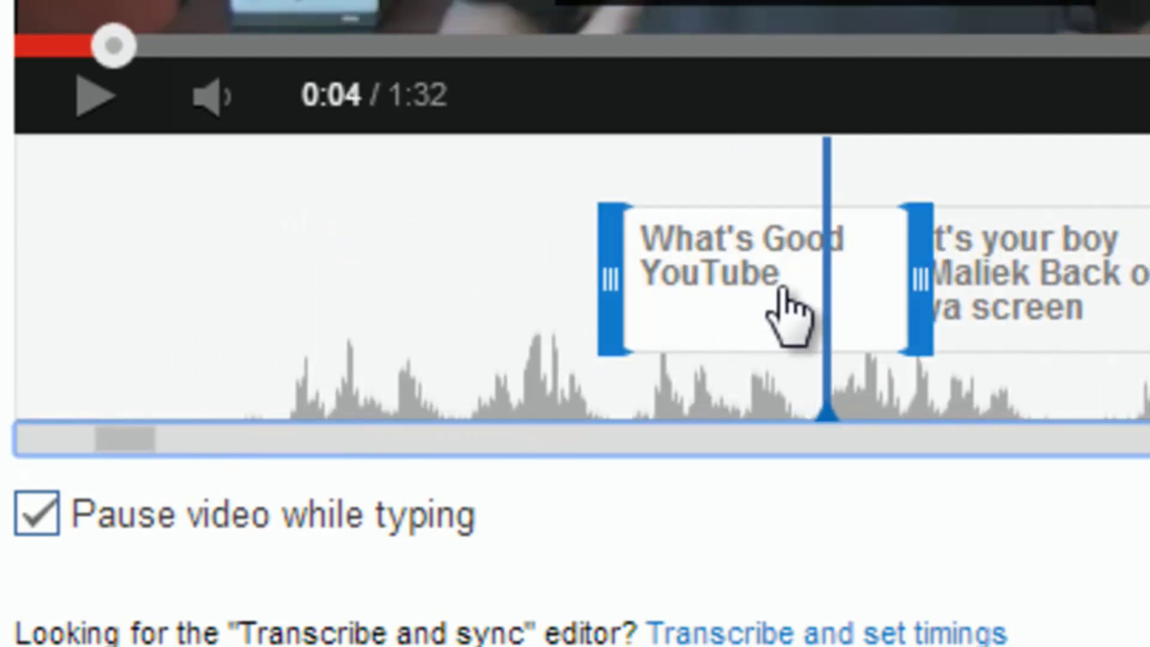
left_click_drag(782, 286, 434, 284)
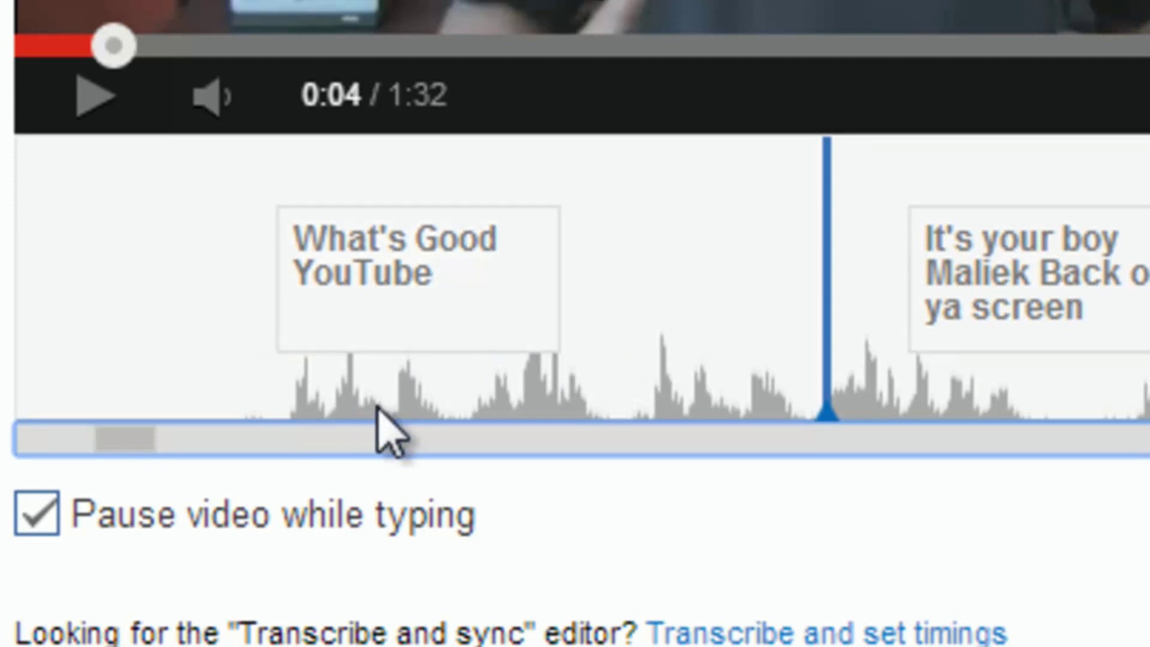
mouse_move(556, 326)
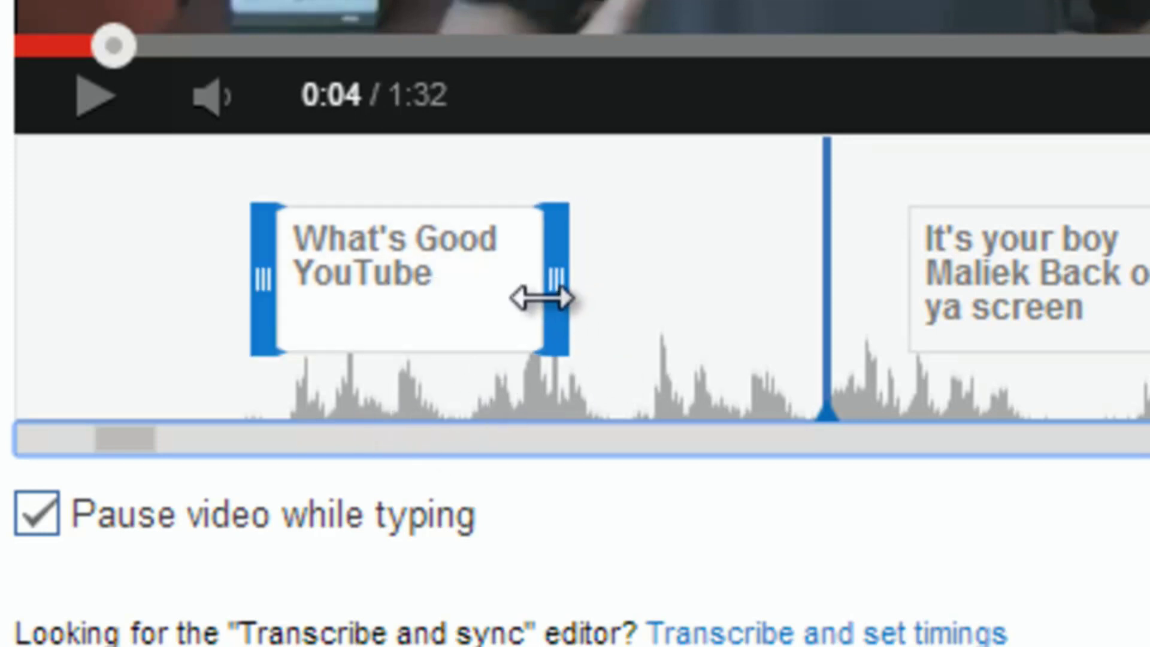
left_click_drag(541, 298, 457, 301)
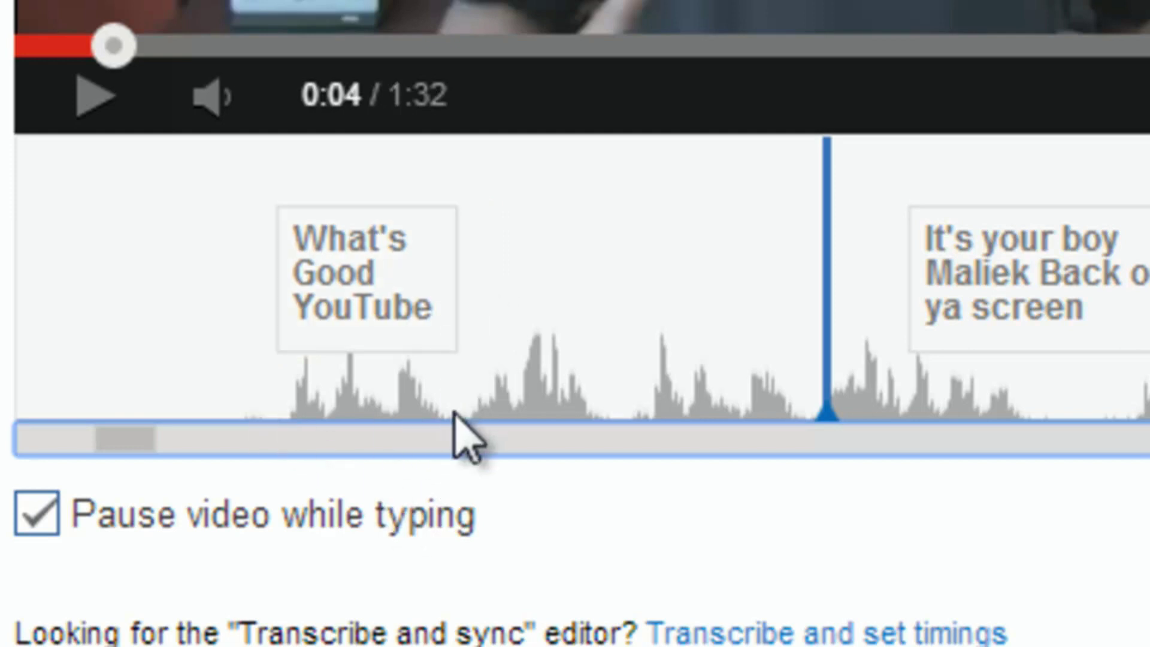
left_click_drag(975, 282, 580, 297)
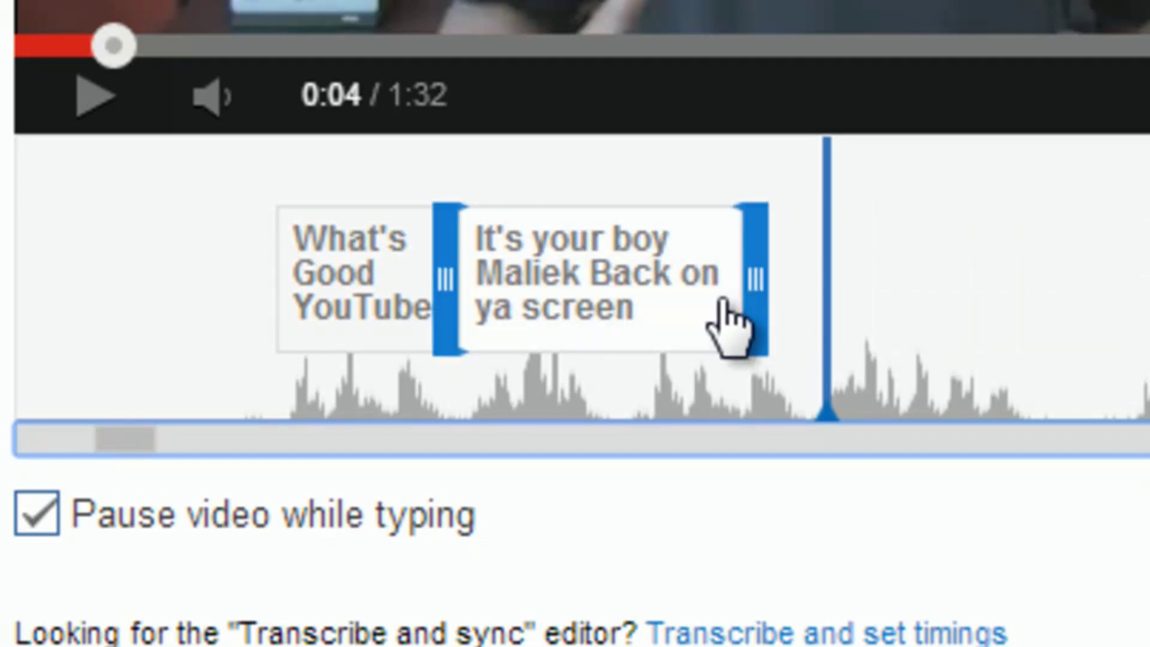
left_click_drag(737, 279, 609, 269)
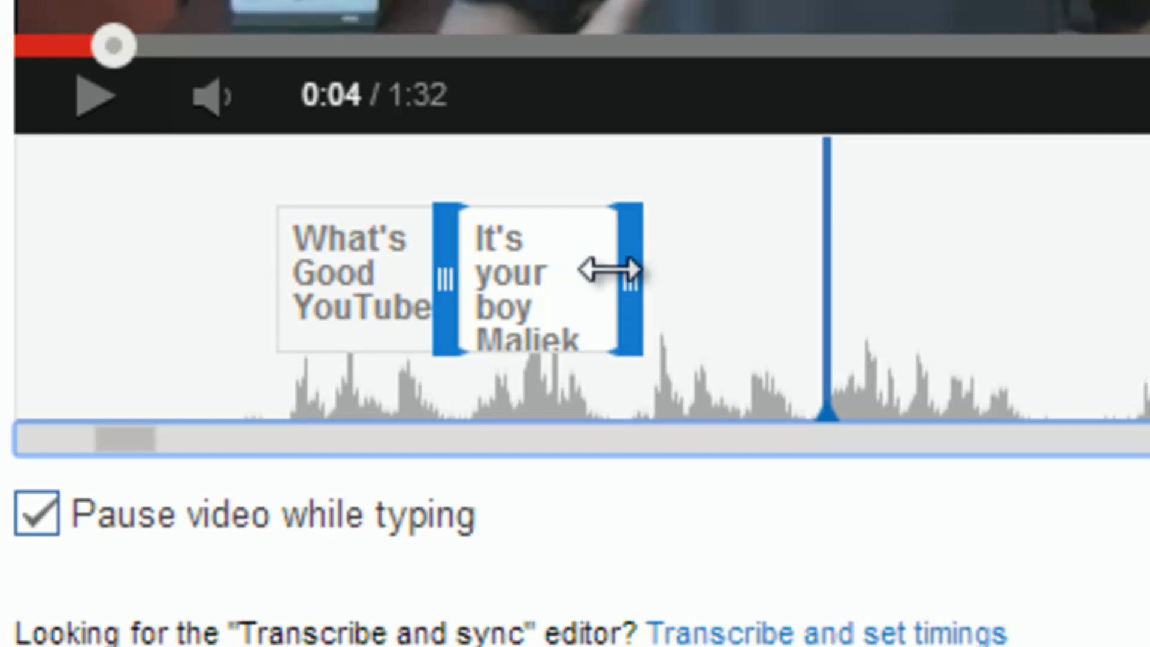
left_click_drag(1149, 286, 656, 275)
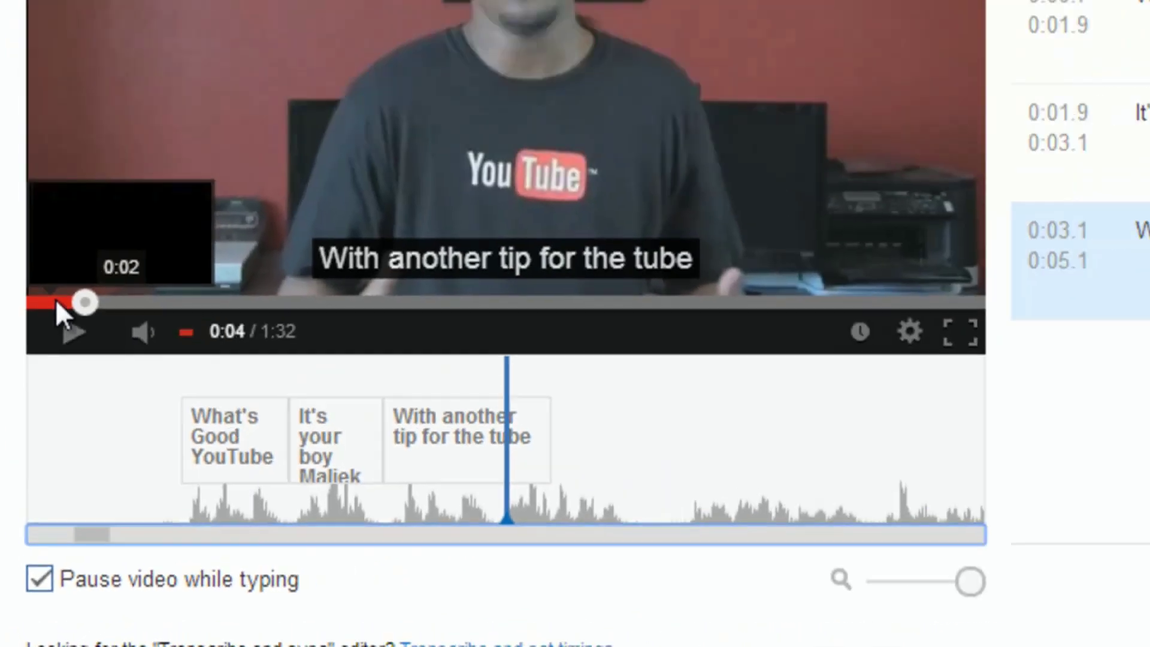
left_click(81, 45)
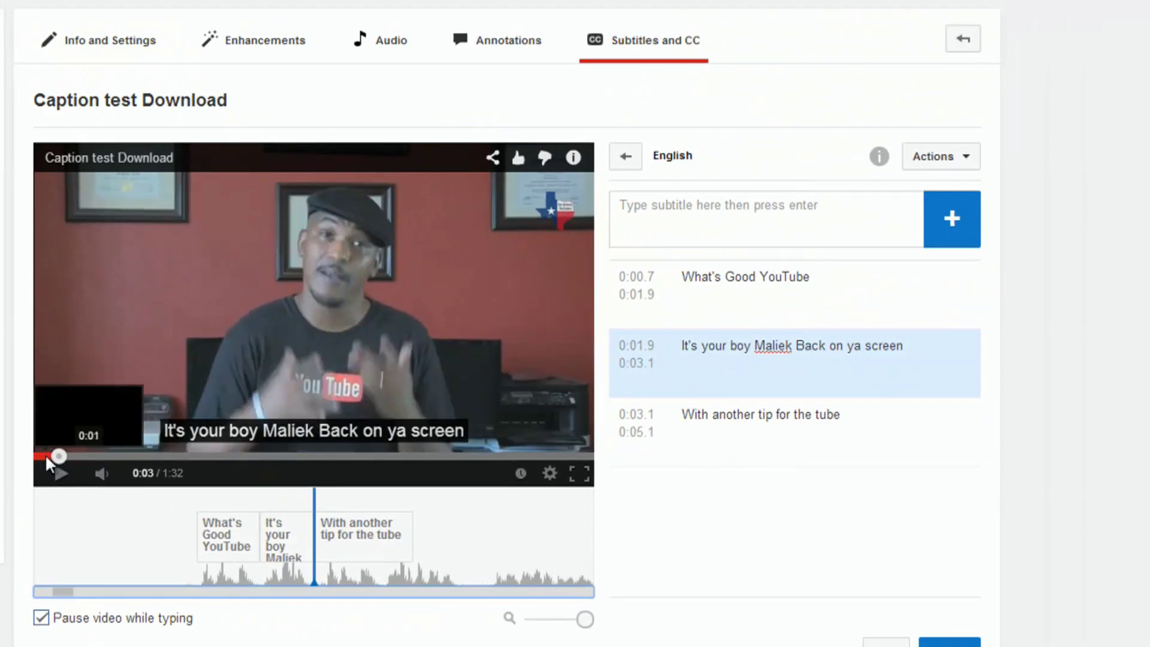
- Cut 'Back on ya screen' from the second caption and paste it before 'With' in the third
left_click(46, 455)
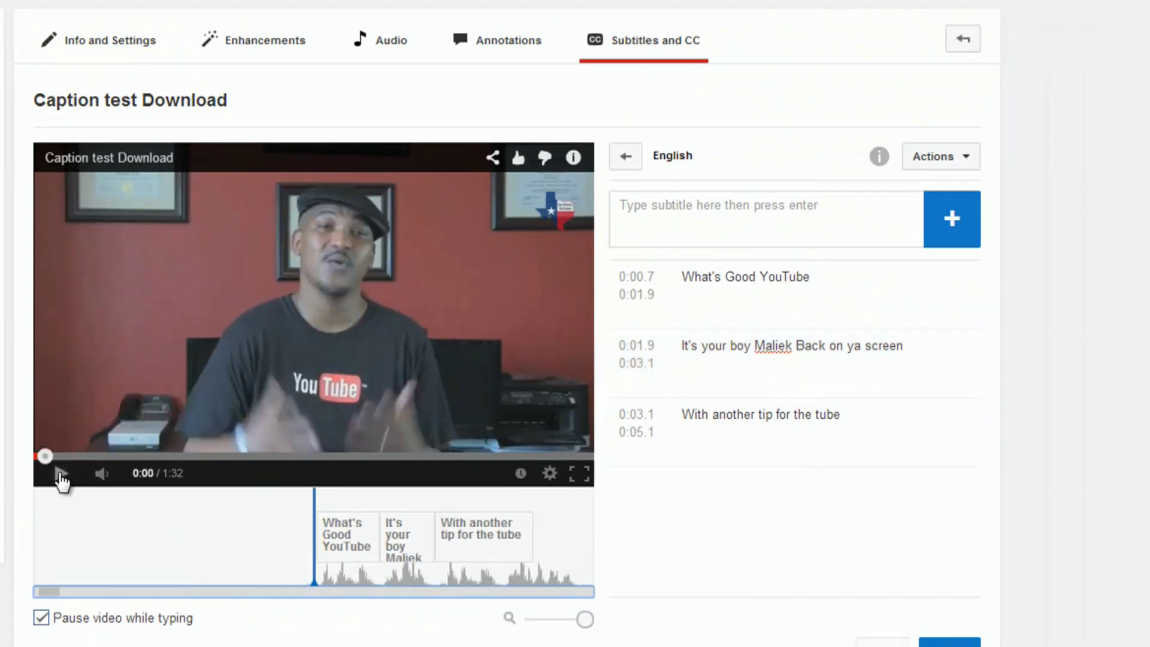
left_click(60, 475)
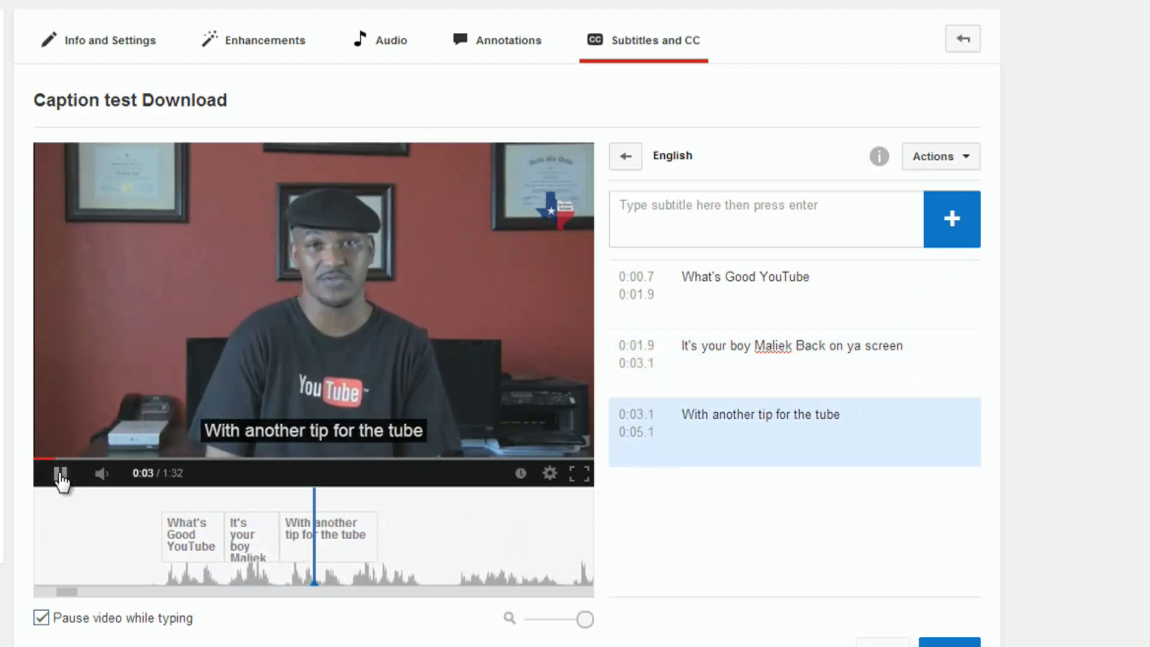
left_click(60, 475)
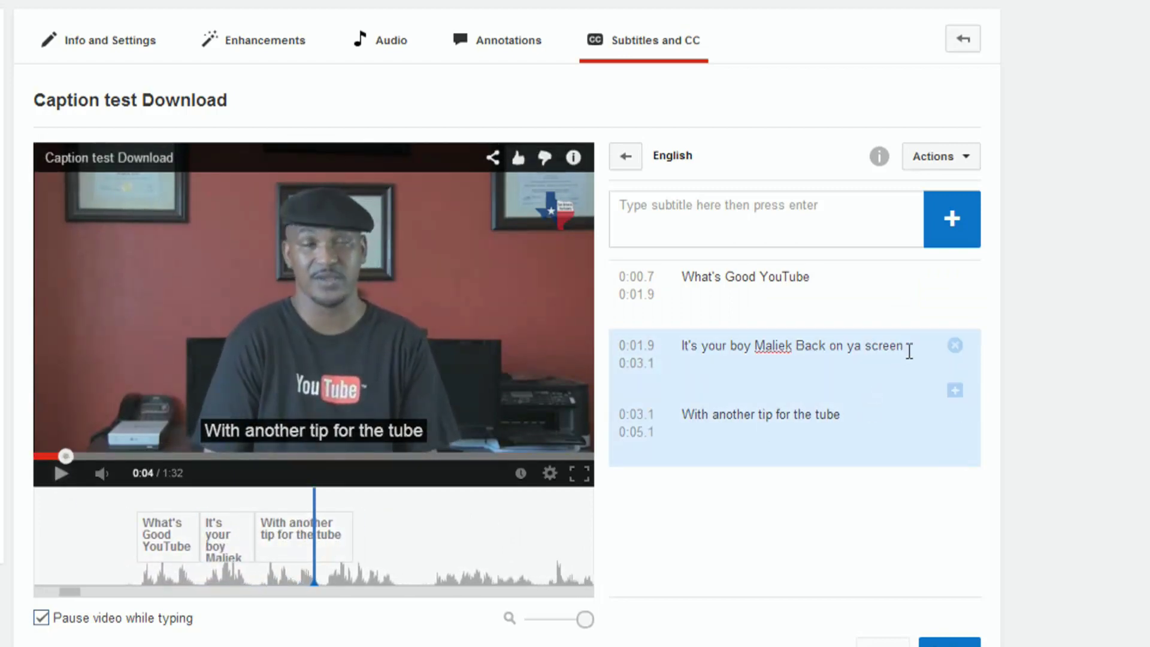
left_click_drag(908, 351, 796, 346)
right_click(808, 348)
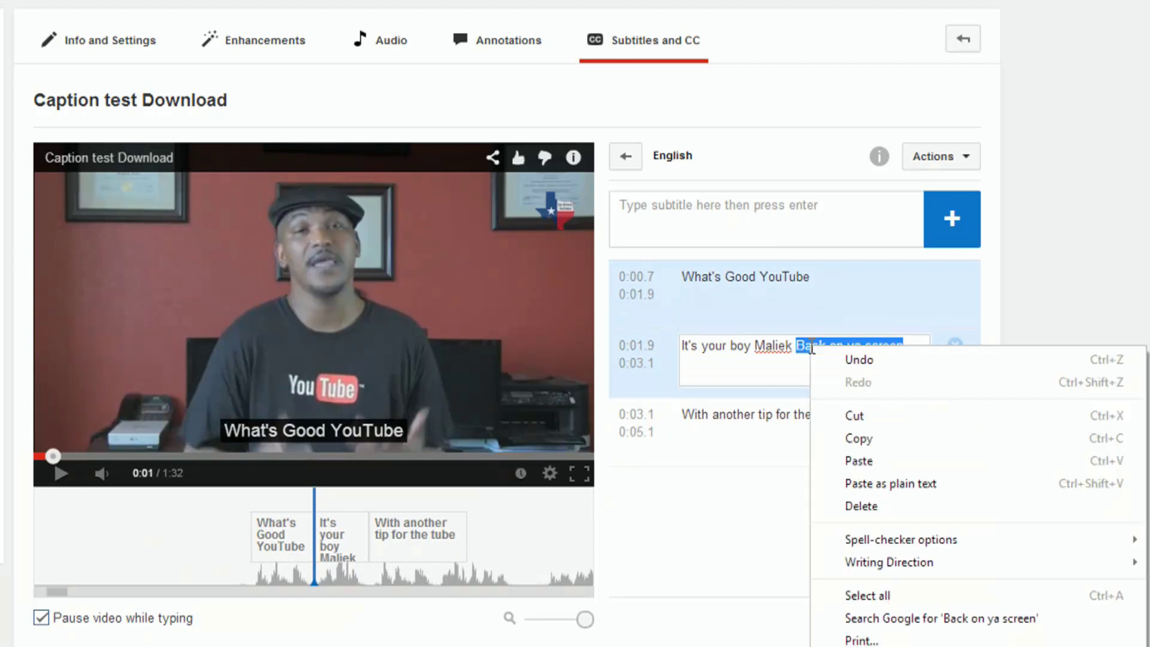
left_click(850, 414)
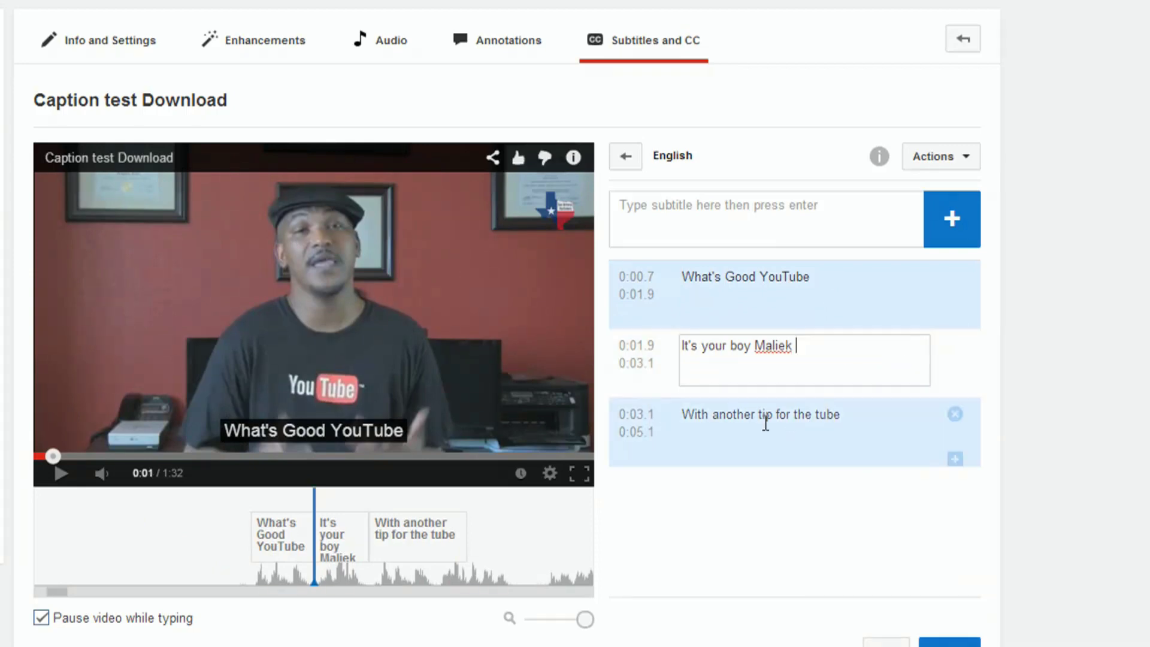
left_click(680, 414)
right_click(680, 415)
left_click(721, 530)
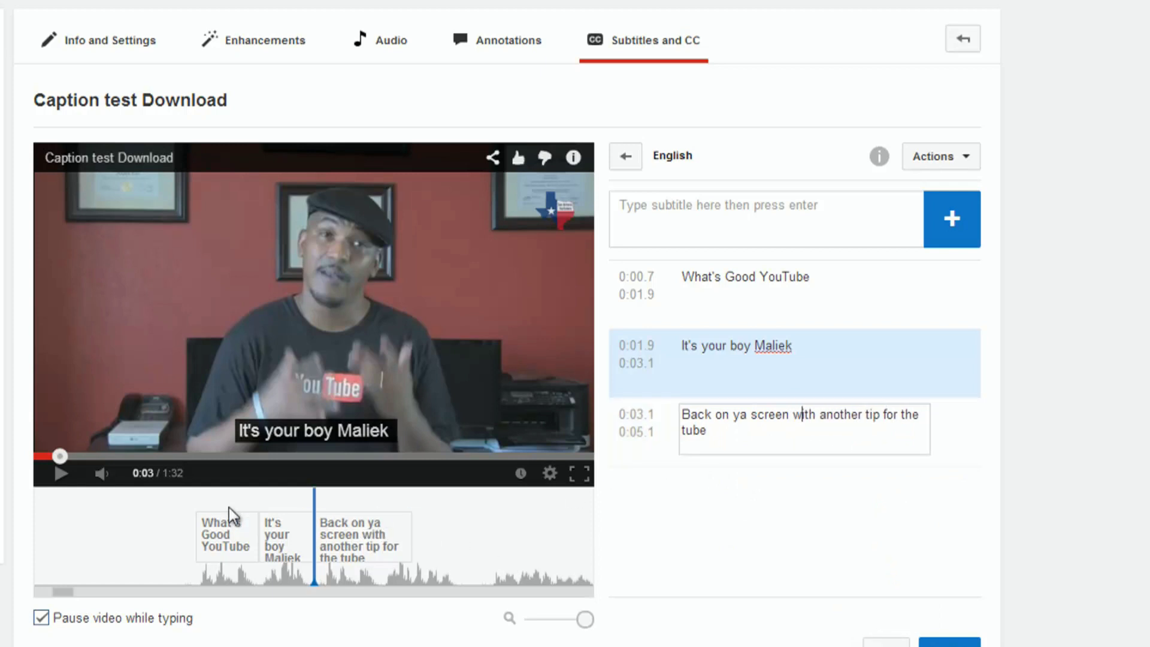
- Extend the third caption to end at 0:06.1 and replay the captions from the start
left_click(45, 454)
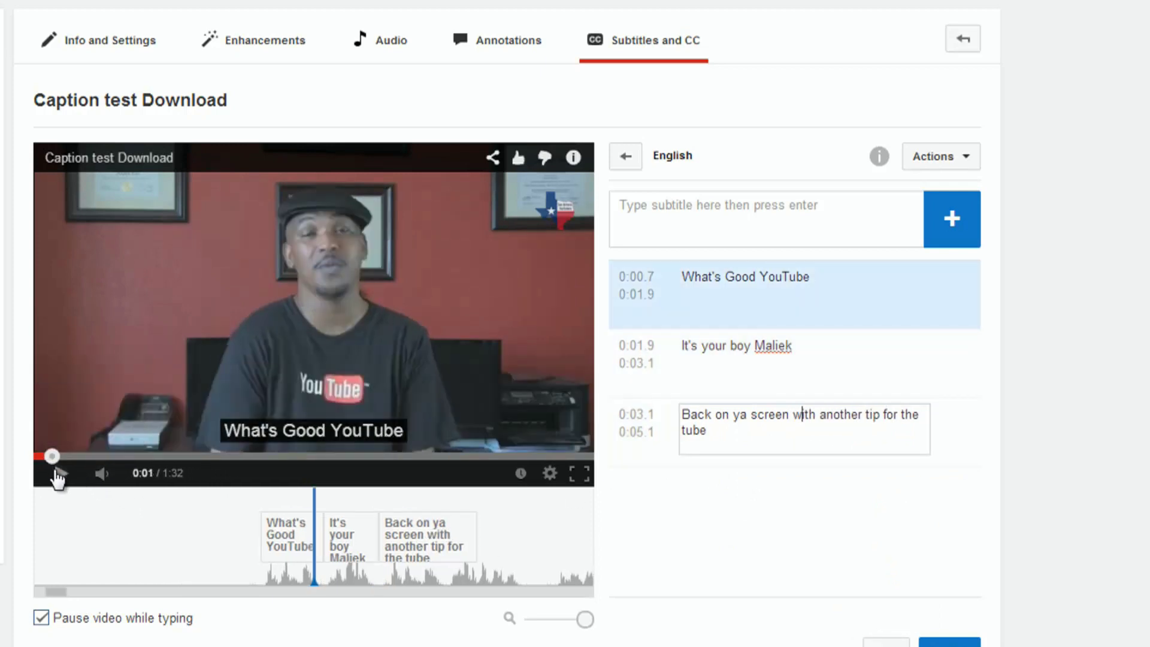
left_click(58, 474)
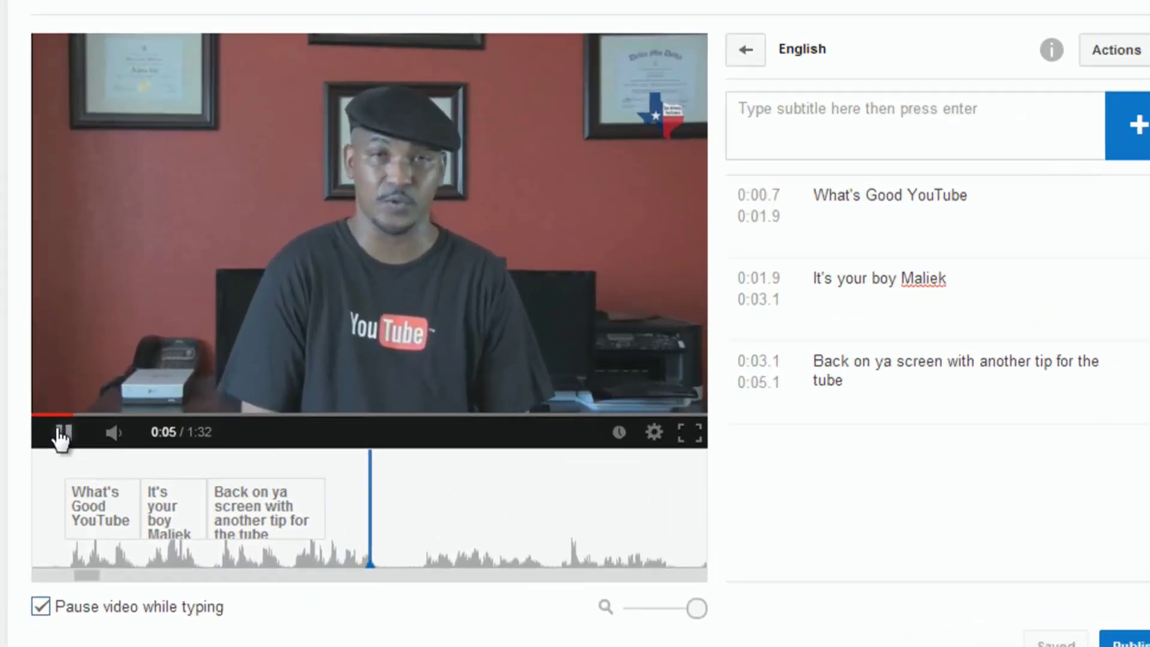
left_click(62, 434)
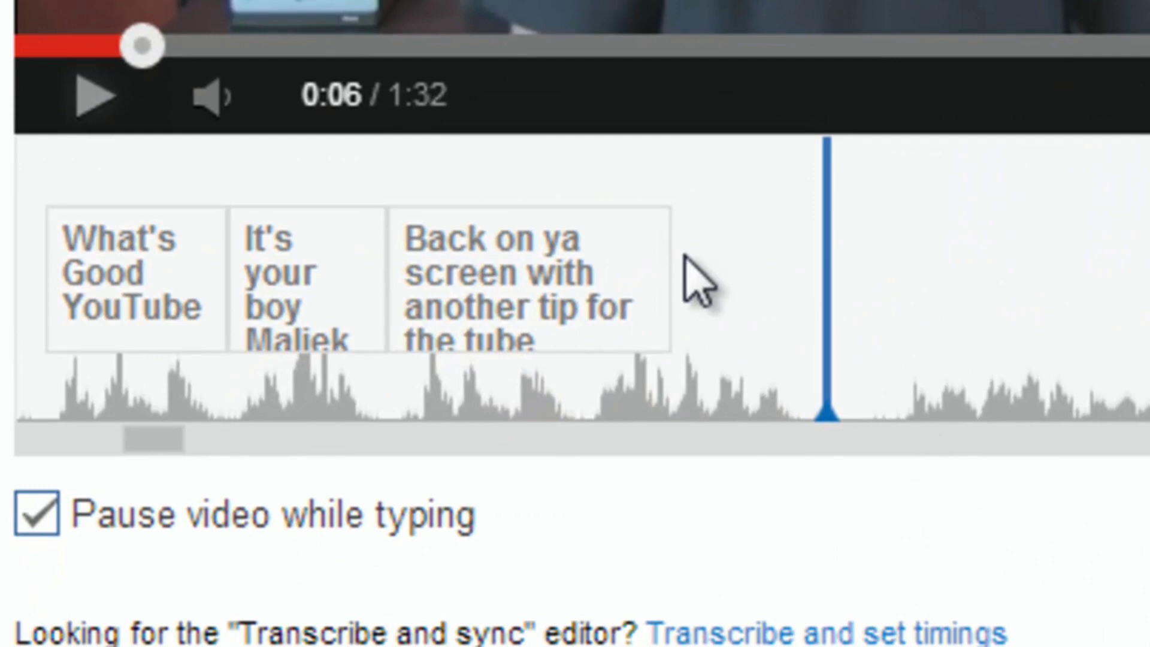
mouse_move(320, 522)
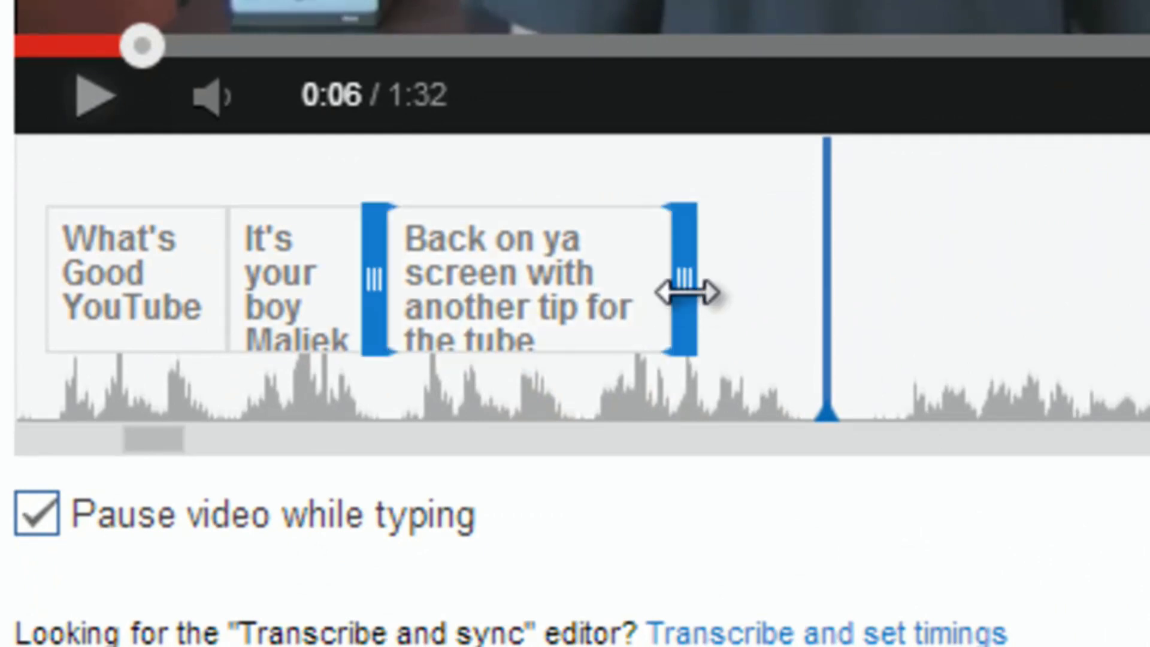
left_click_drag(686, 280, 844, 287)
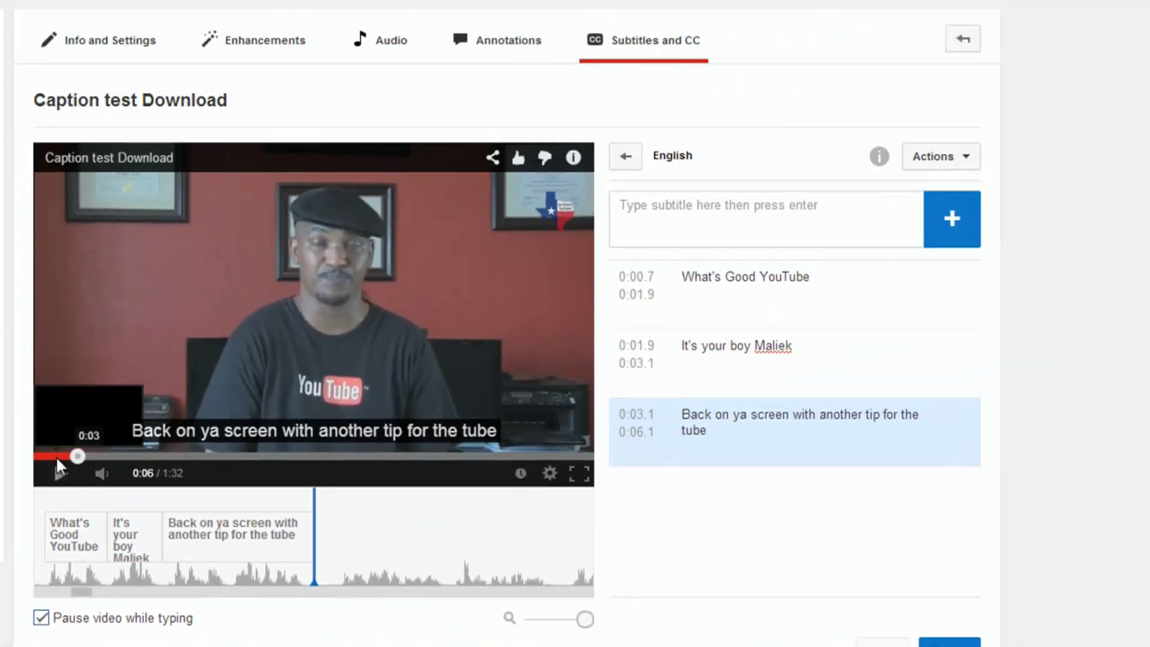
left_click(42, 453)
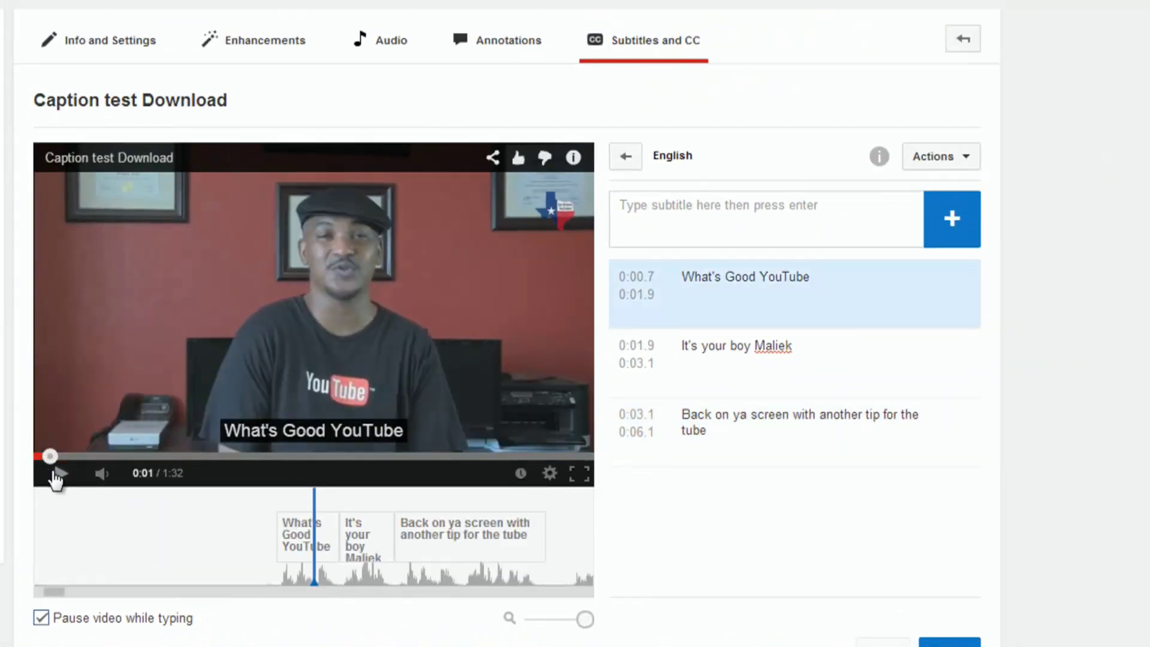
left_click(45, 456)
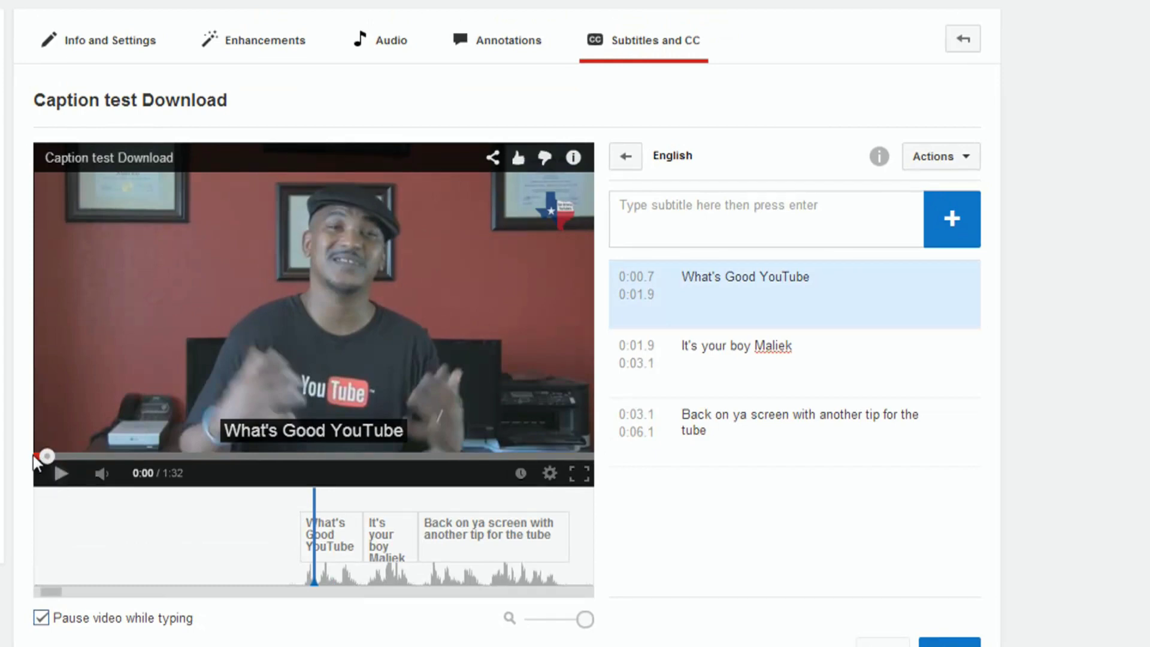
left_click(38, 455)
left_click(59, 474)
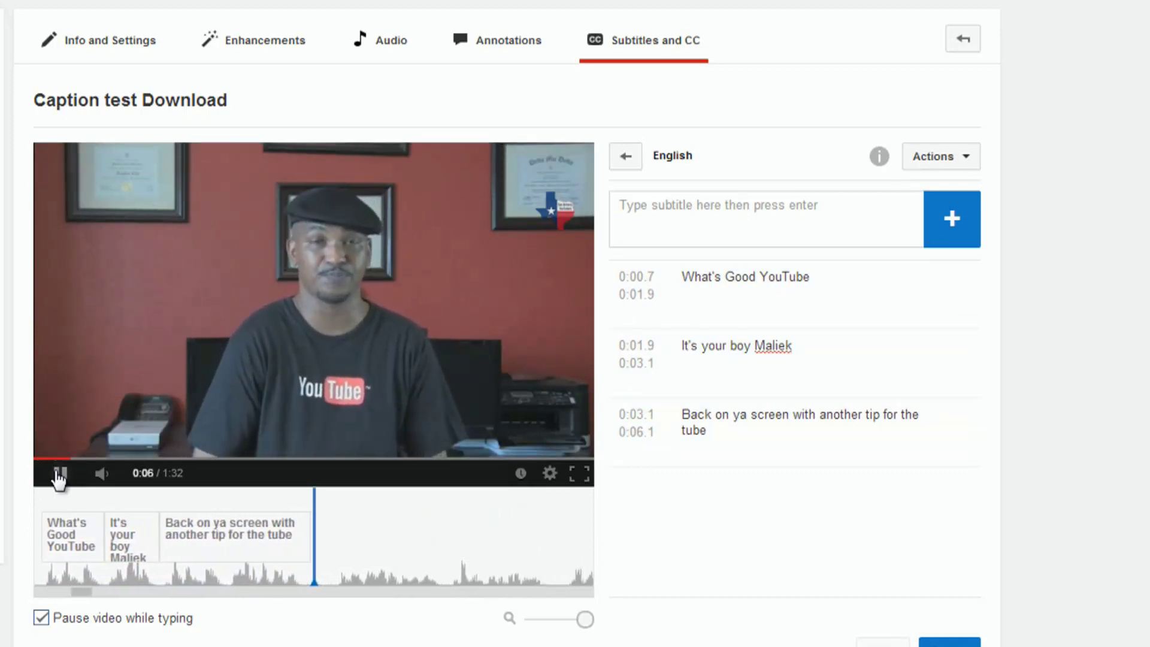
left_click(58, 474)
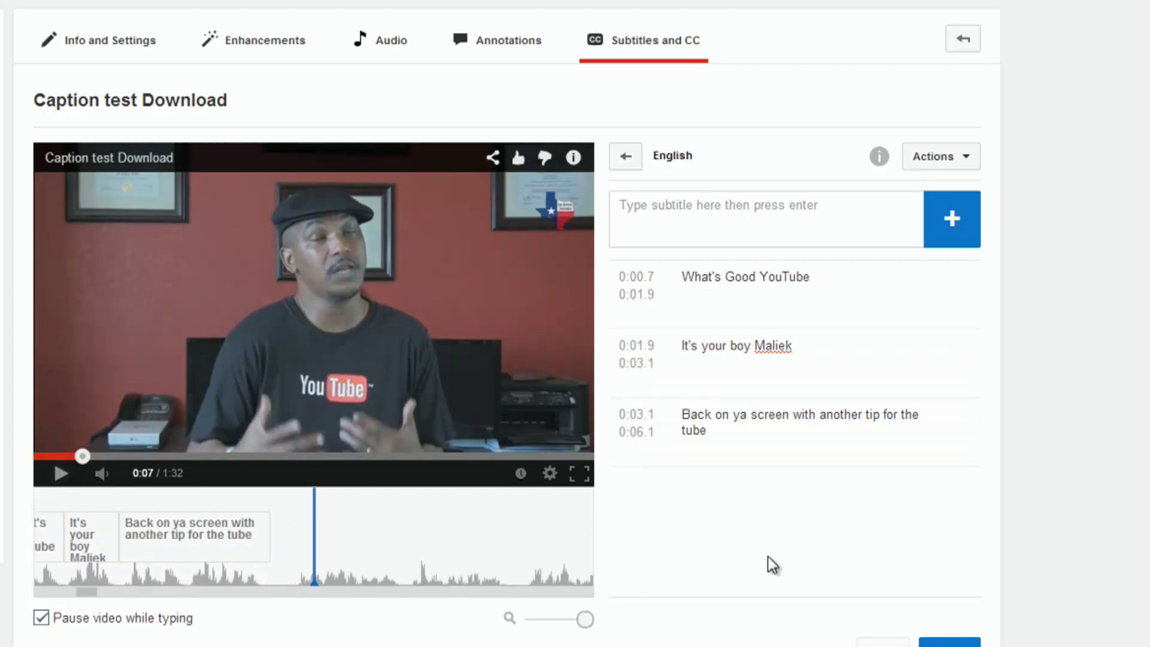
- Delete the English subtitle track from the subtitles manager and confirm the deletion
left_click(625, 157)
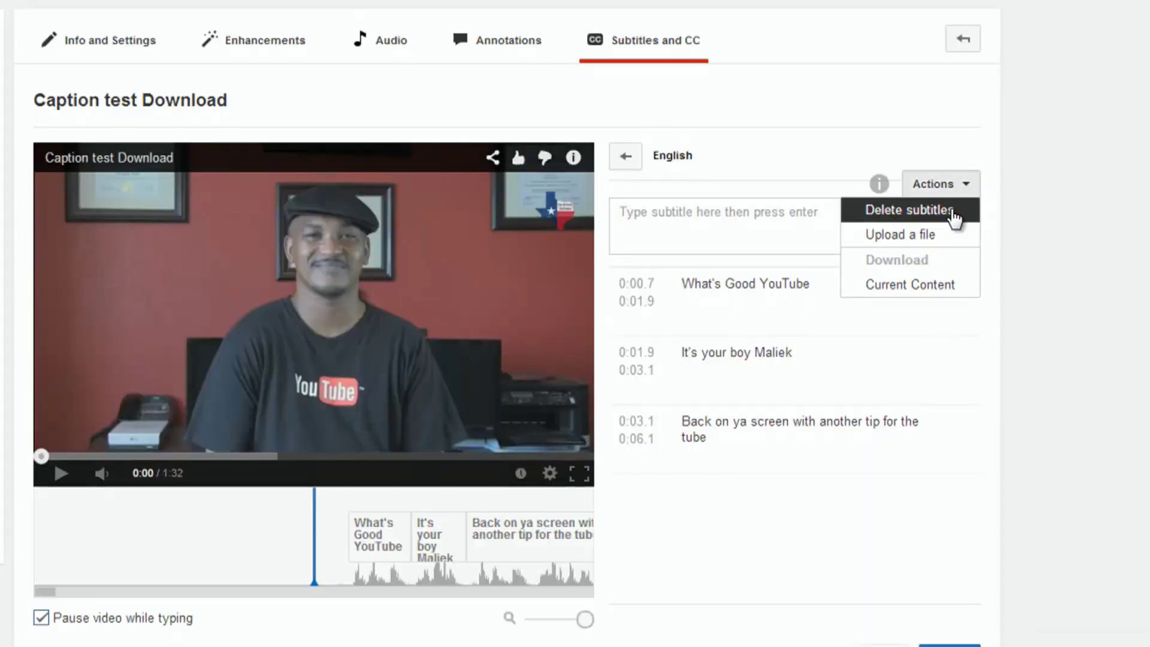
left_click(962, 216)
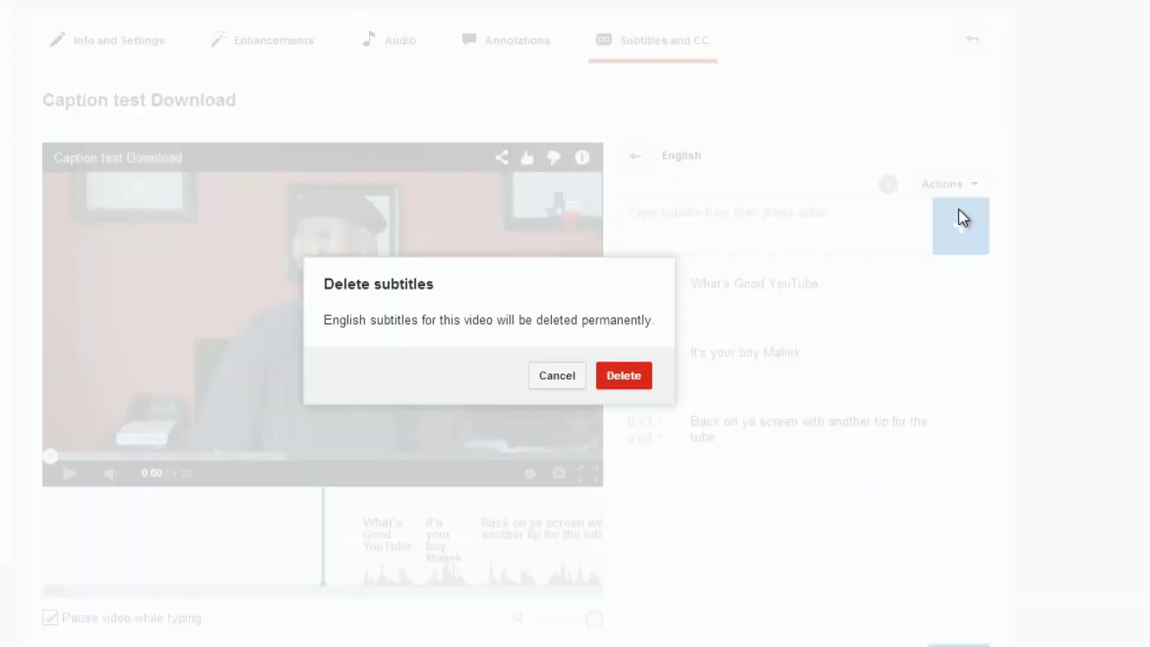
left_click(639, 378)
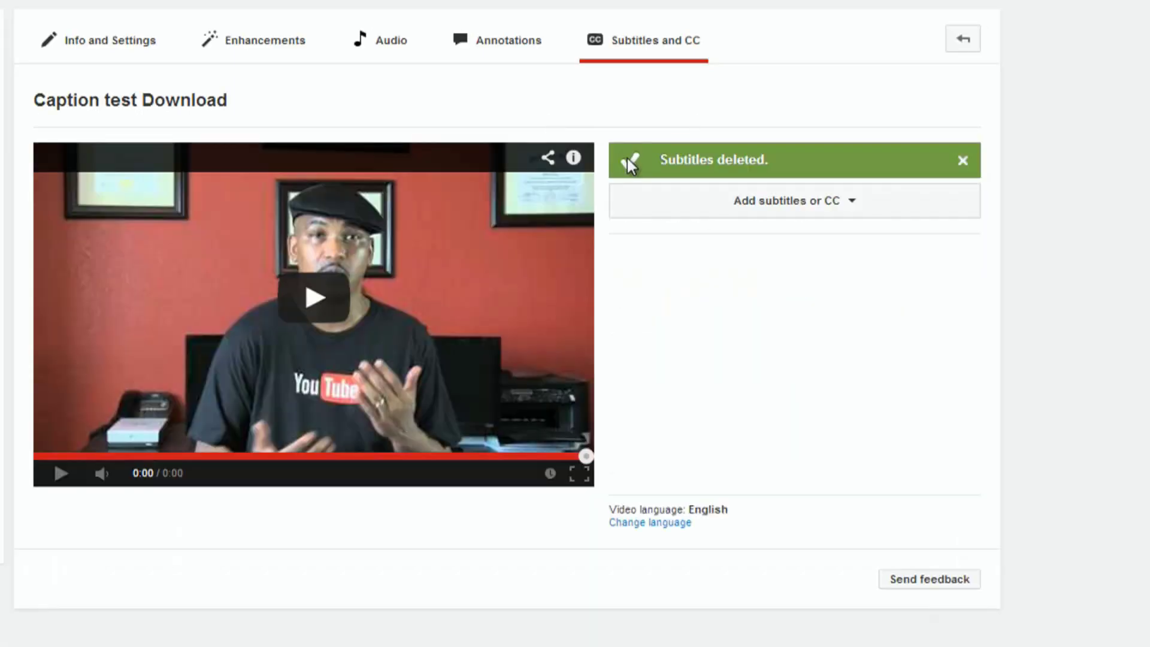
- Start an English track with Transcribe and set timings, leaving the transcript empty
left_click(798, 209)
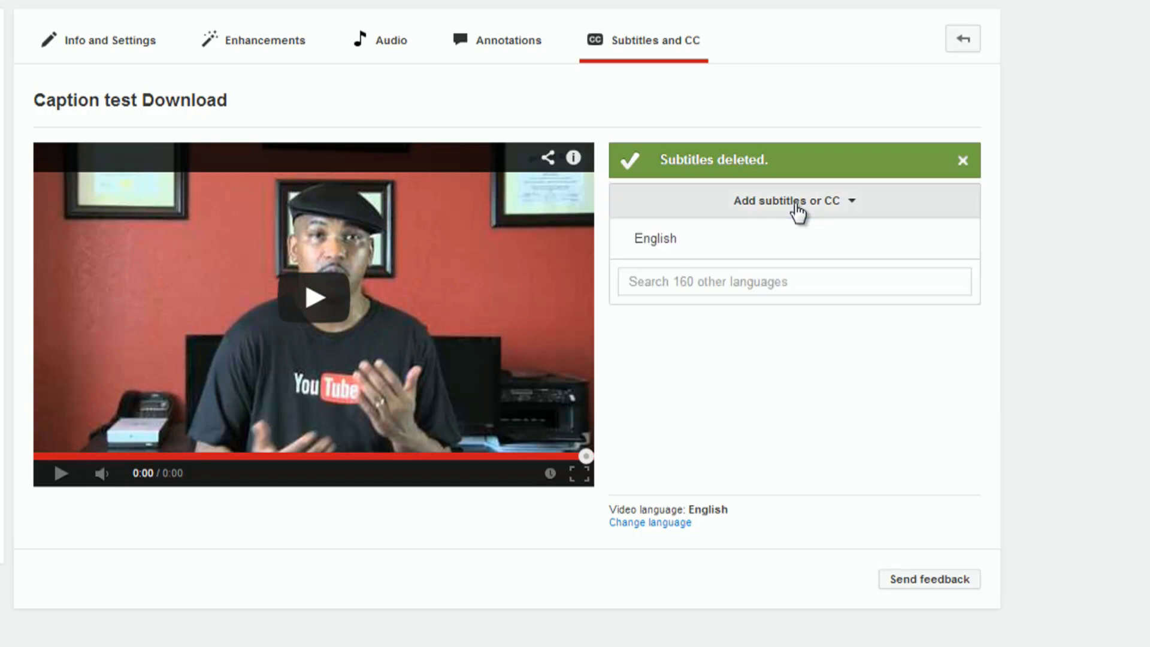
left_click(728, 240)
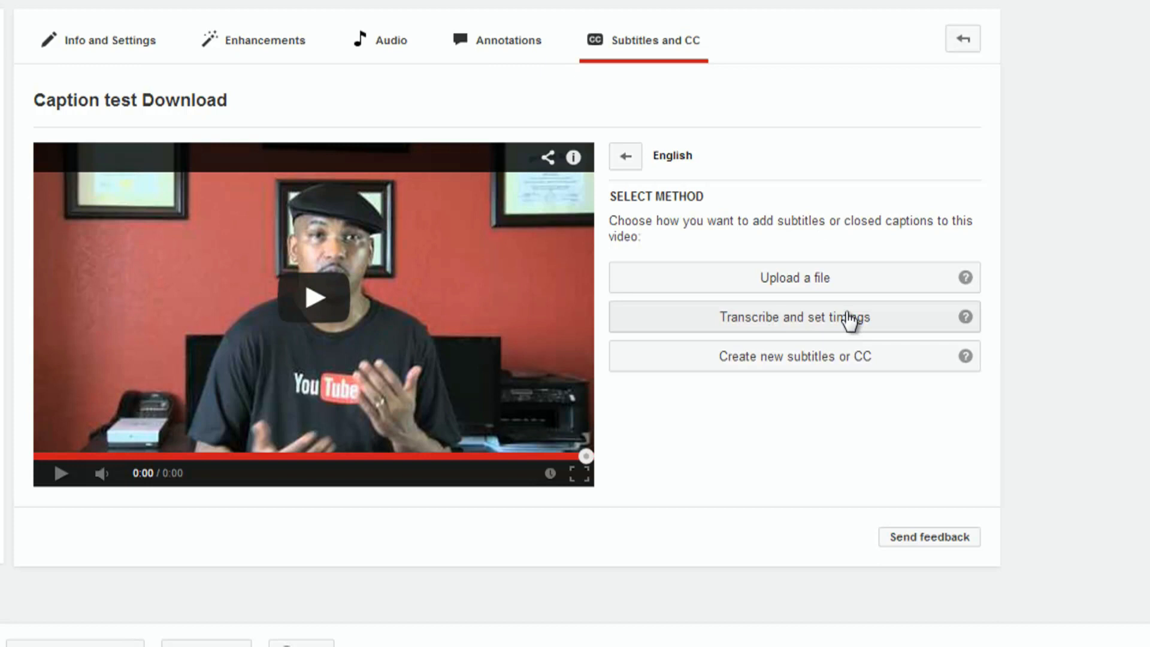
left_click(908, 324)
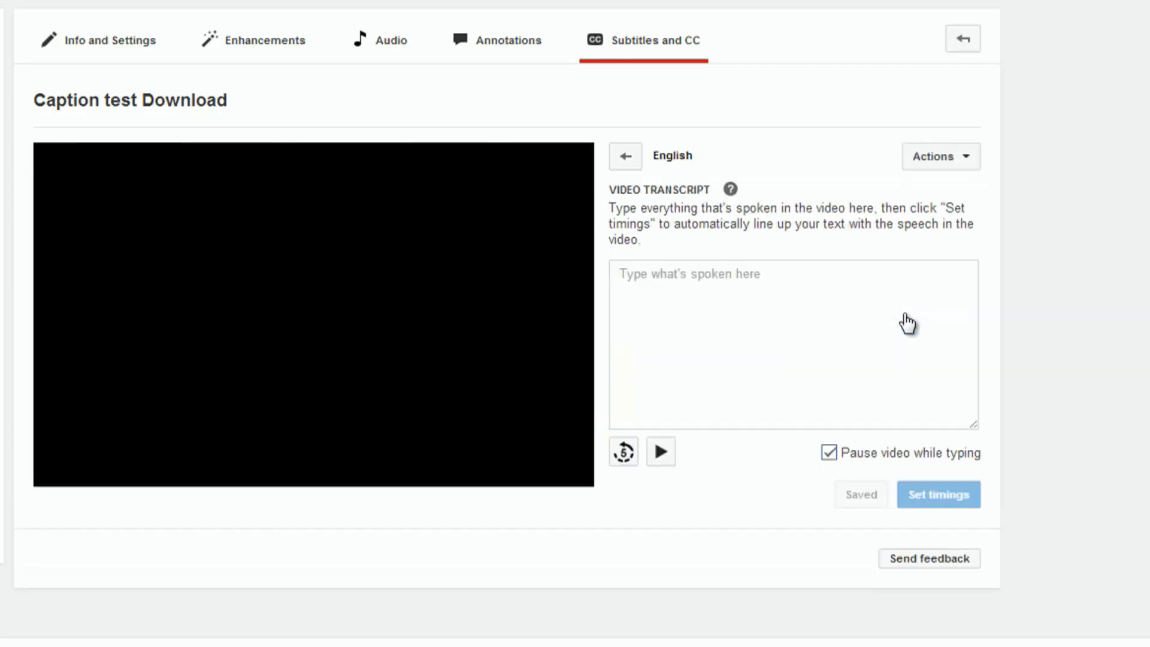
left_click(661, 283)
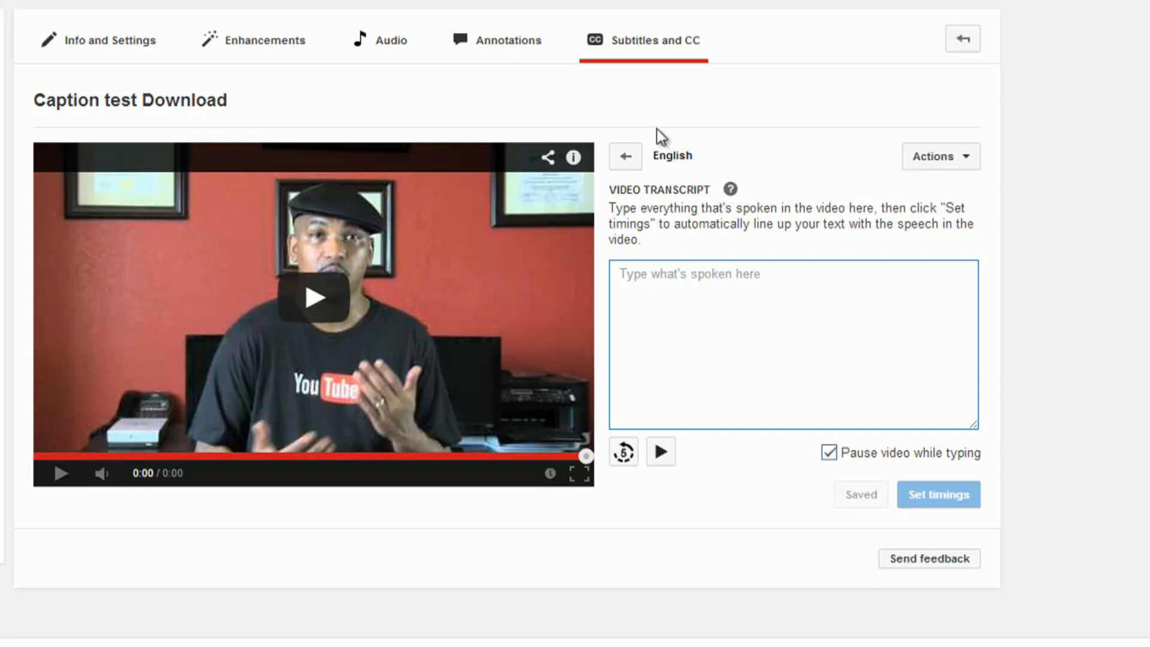
left_click(627, 159)
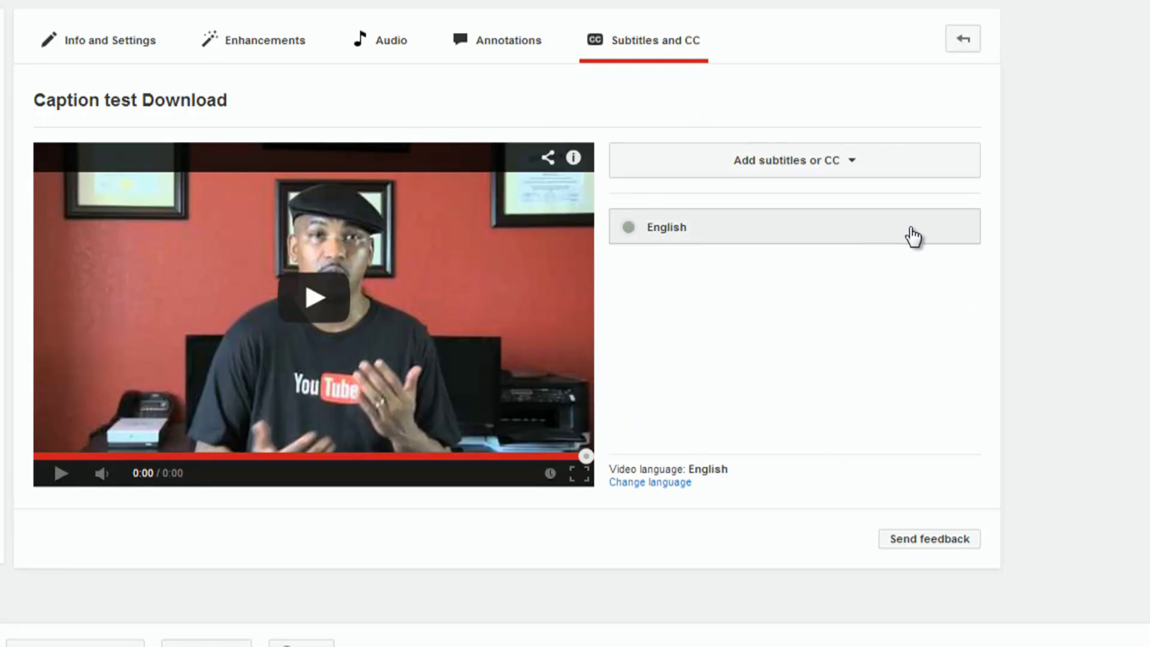
- Delete the empty English transcript track and start a fresh English subtitle track
left_click(913, 236)
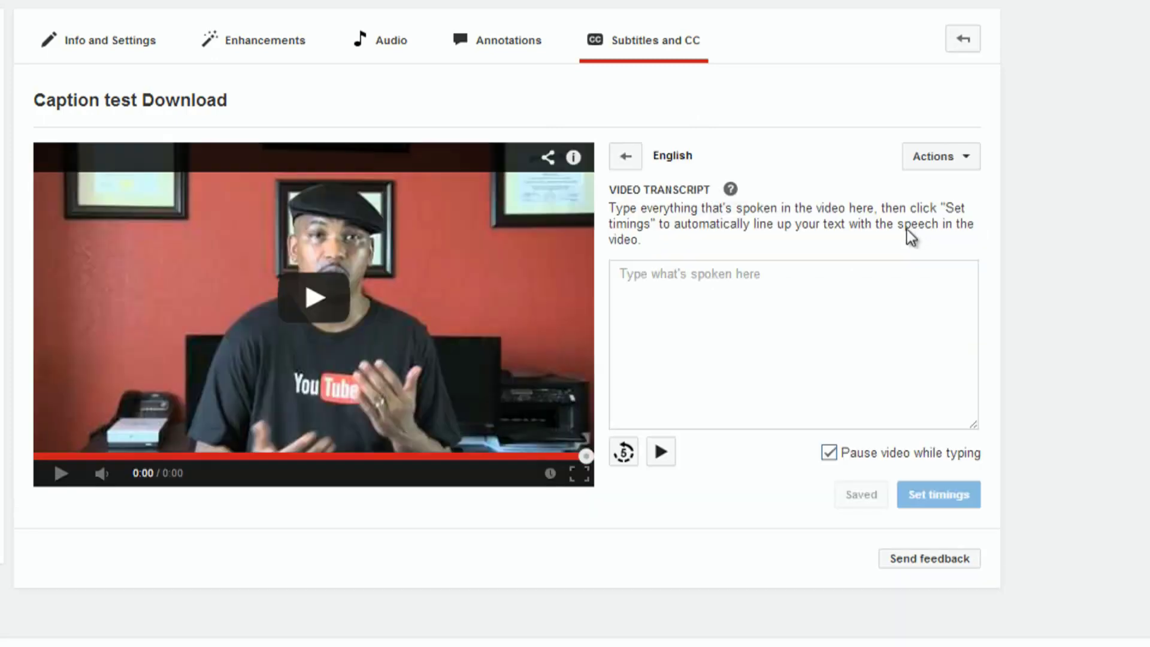
left_click(972, 158)
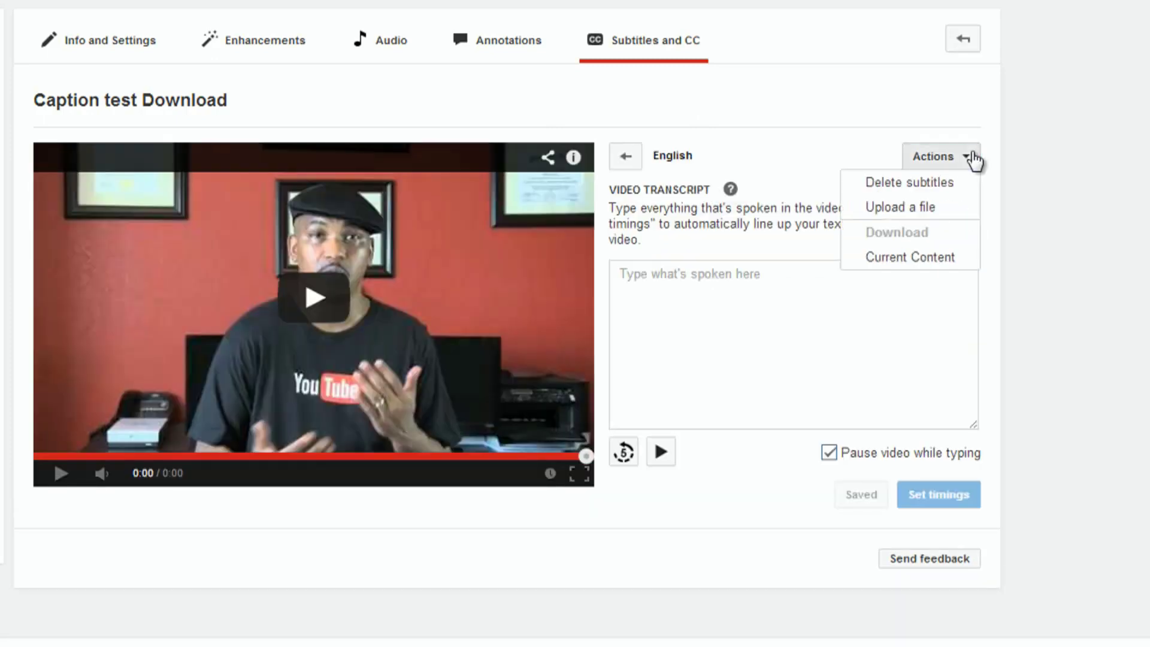
left_click(933, 184)
left_click(636, 384)
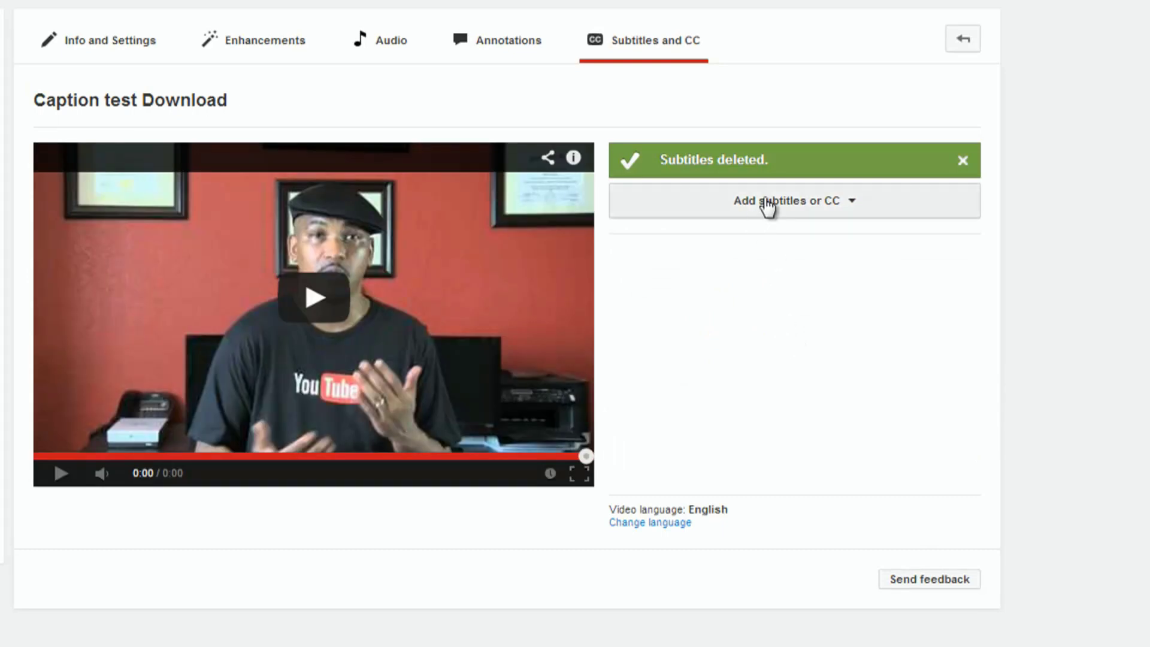
left_click(800, 205)
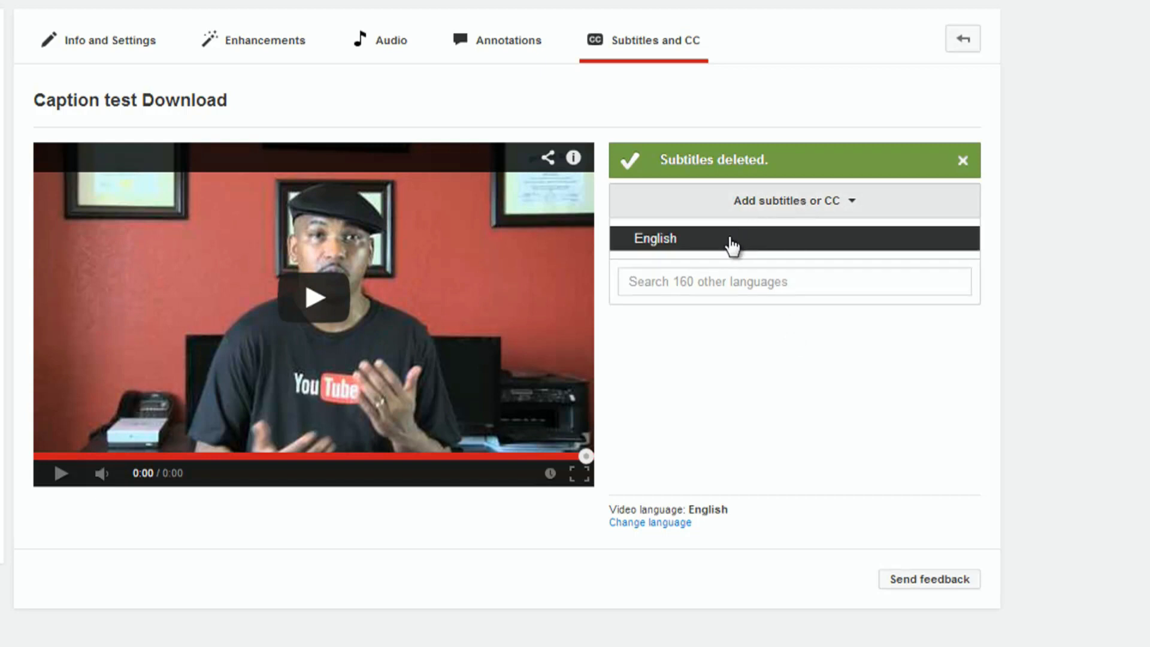
left_click(731, 242)
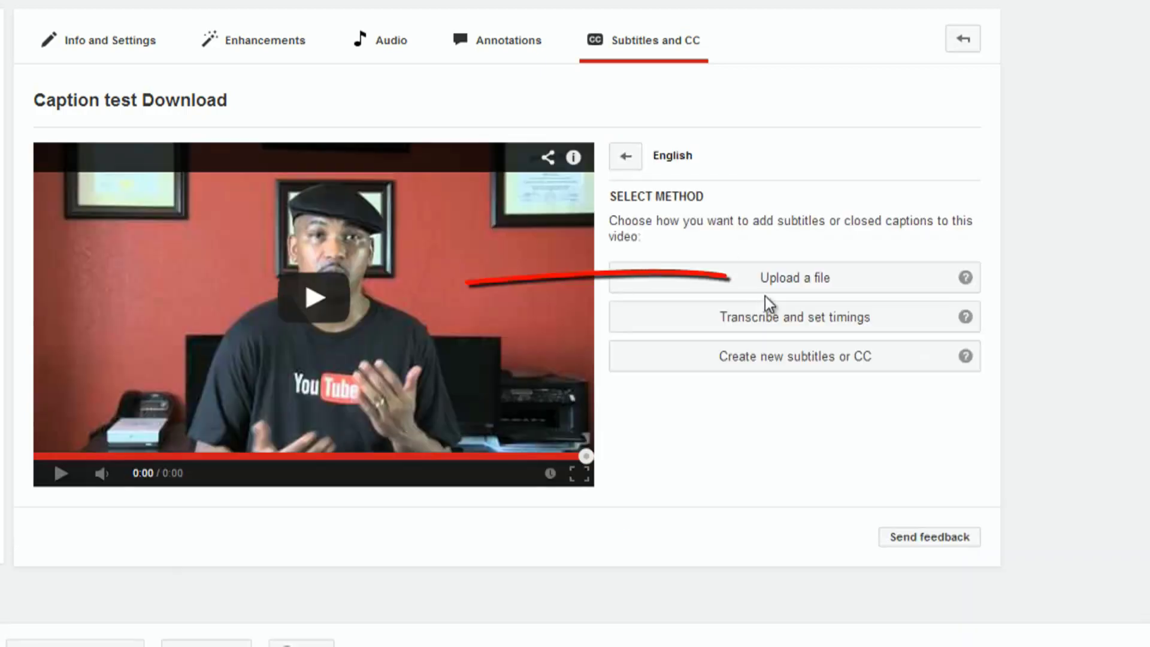
- Start an English upload as a timed Subtitles file and browse for the file
left_click(835, 288)
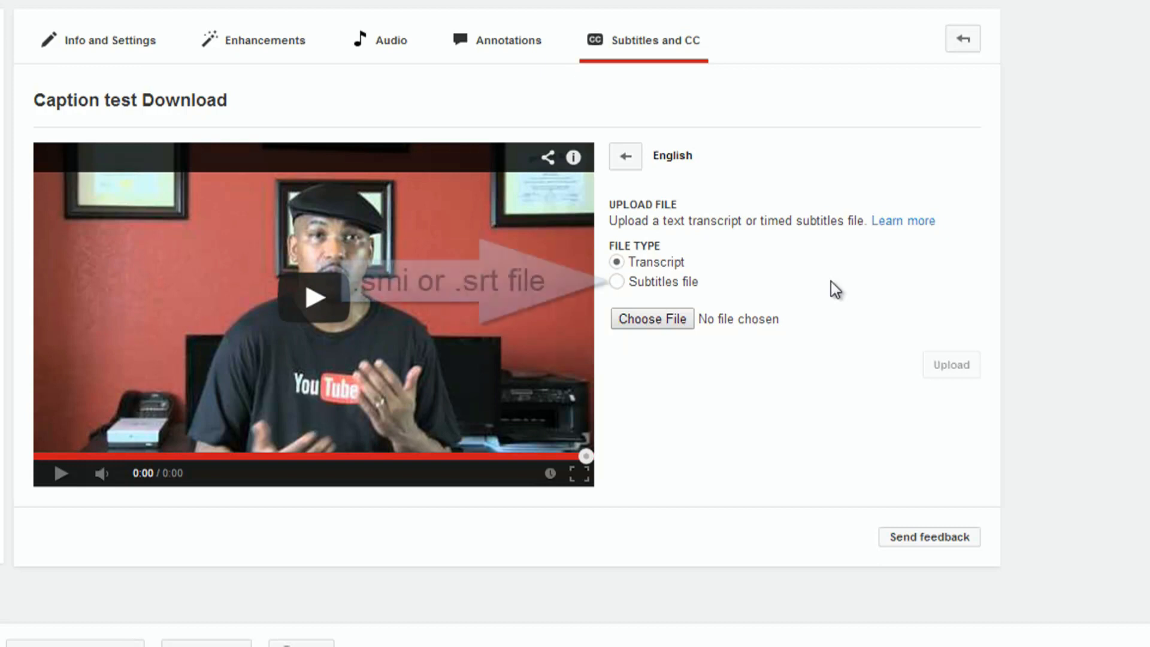
left_click(623, 282)
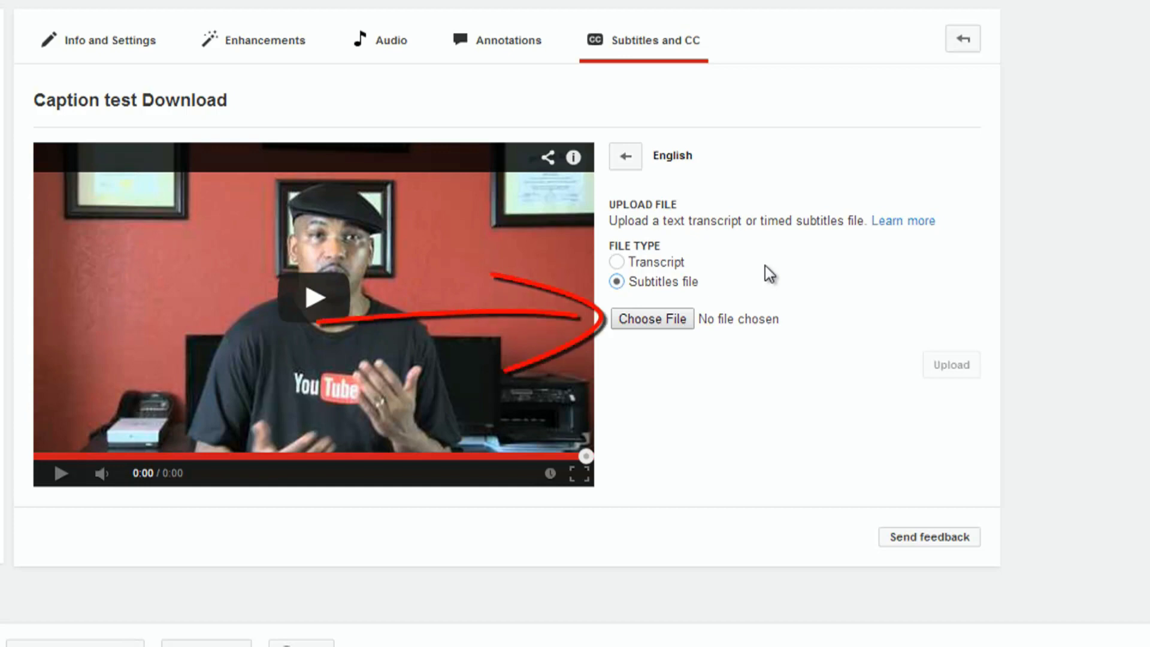
left_click(646, 322)
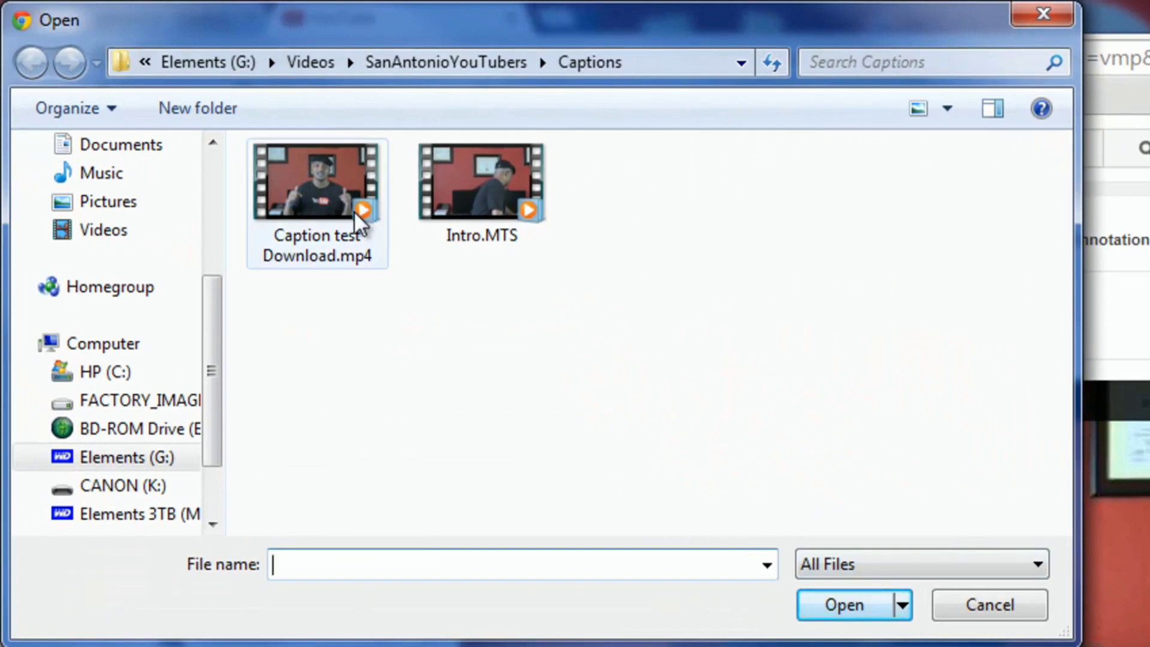
- Pick Captions 1.srt from Documents > Captions as the file to upload
left_click_drag(210, 359, 220, 242)
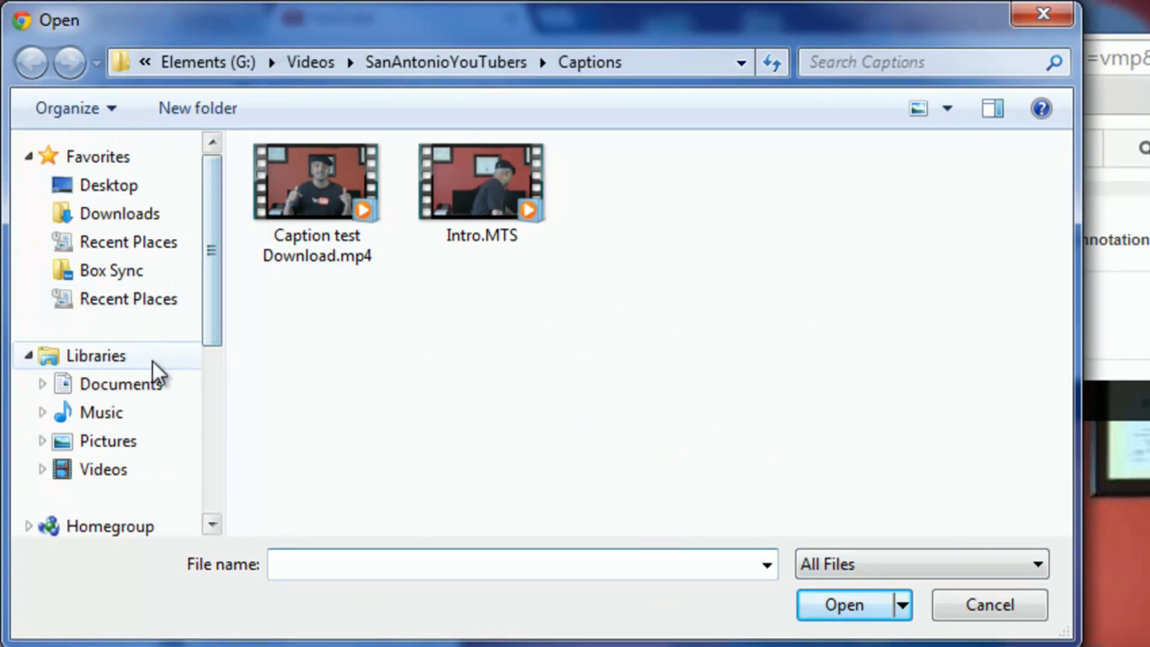
left_click(144, 386)
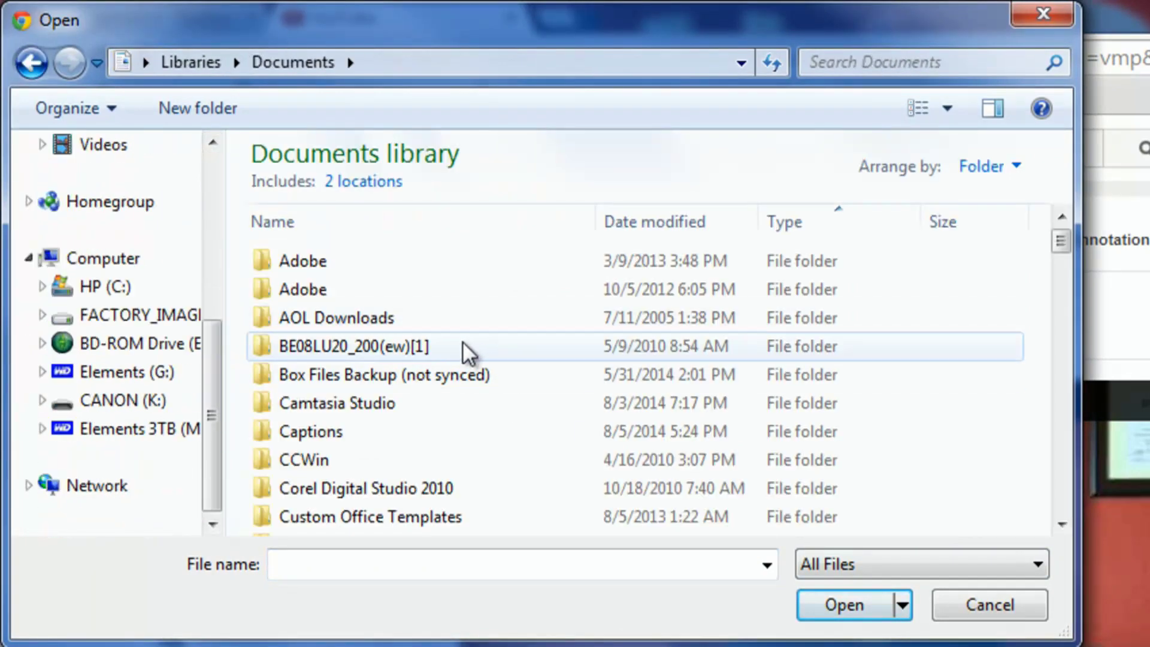
double_click(330, 432)
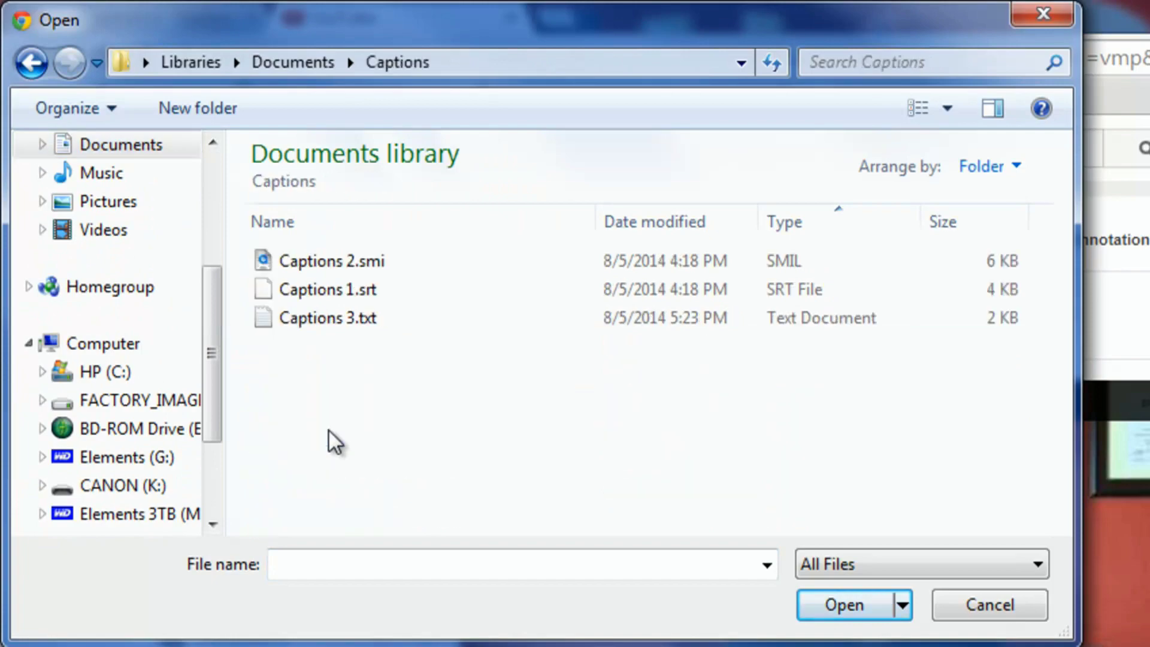
left_click(349, 290)
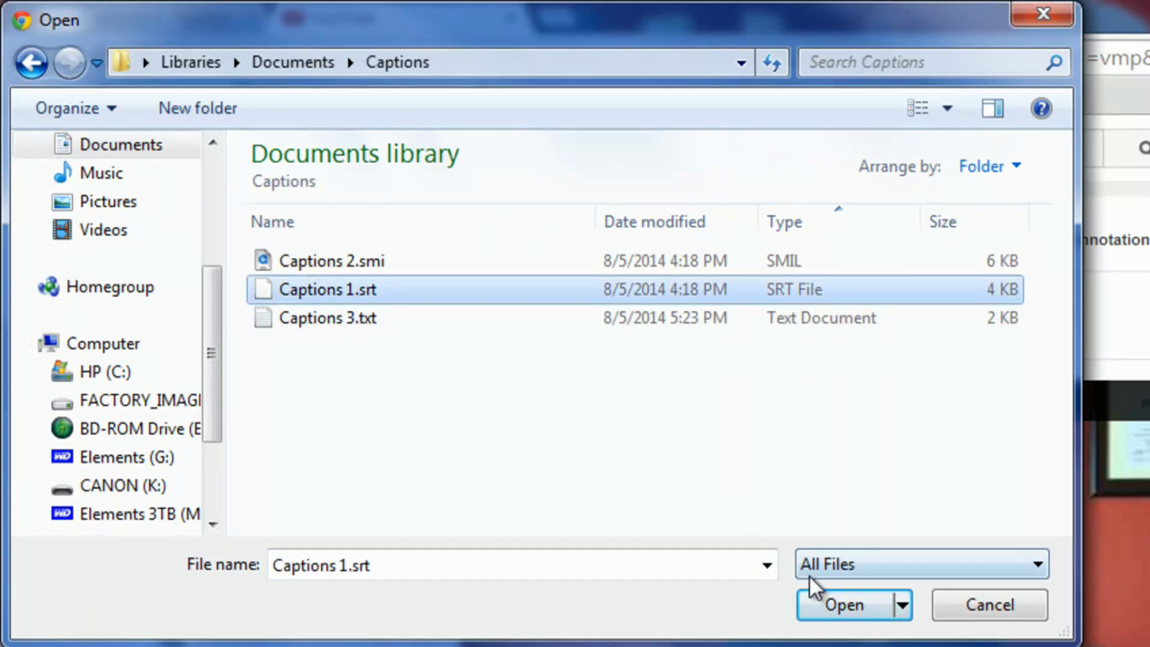
left_click(838, 603)
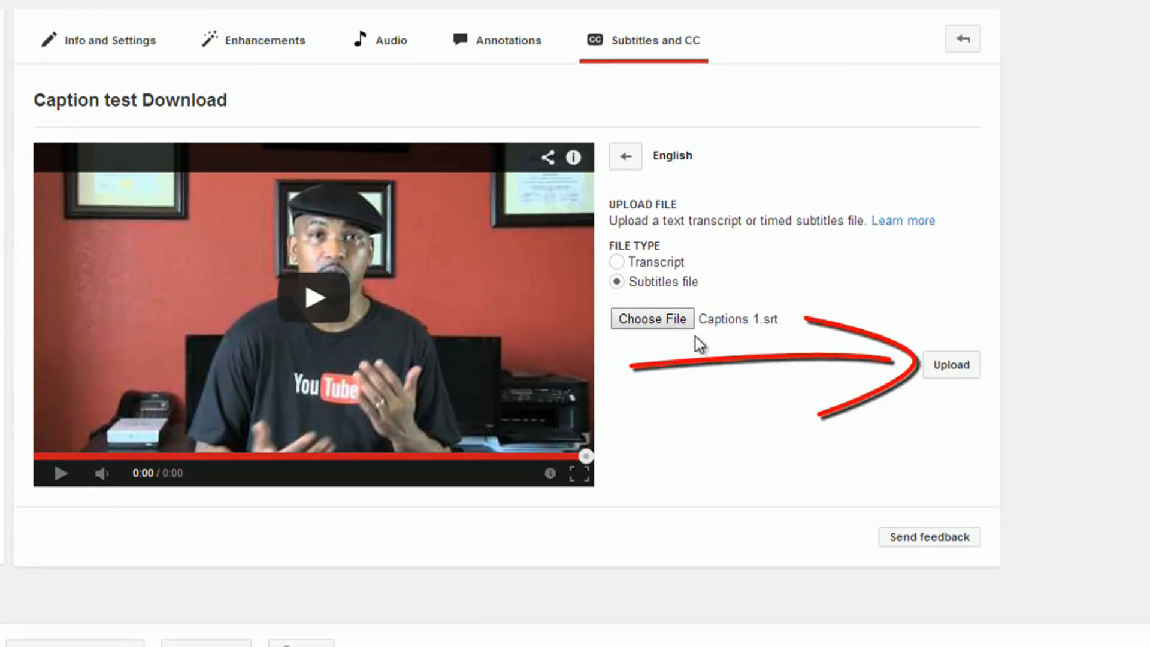
- Upload Captions 1.srt and retime its first caption to 0:00.5–0:08.2
left_click(954, 366)
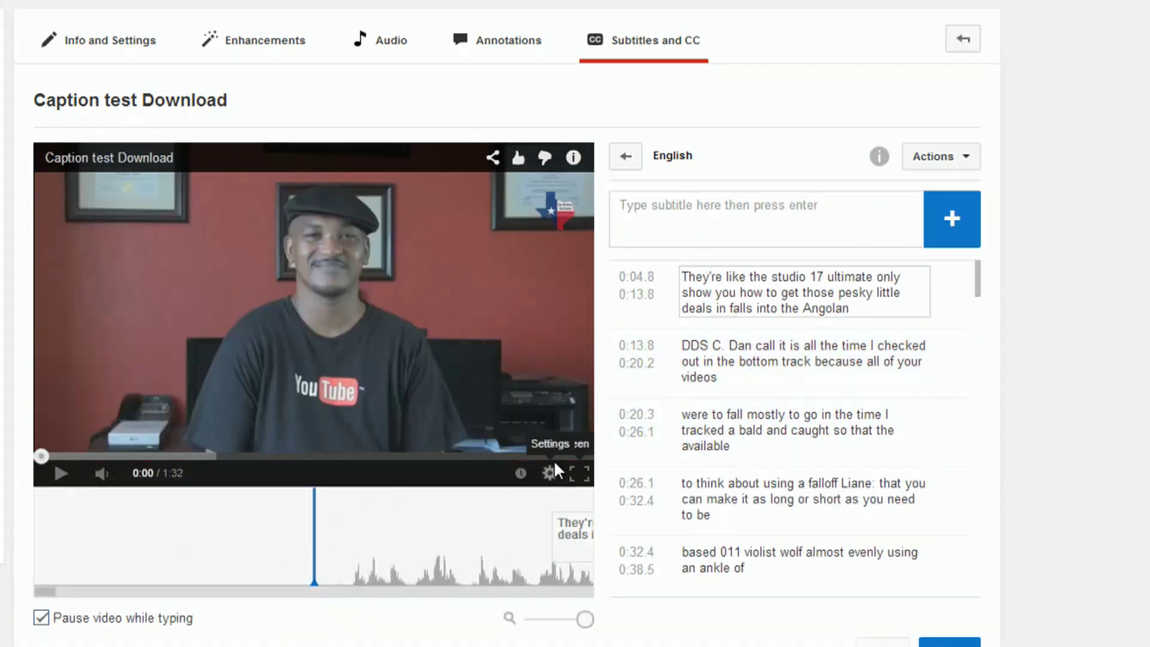
left_click(848, 303)
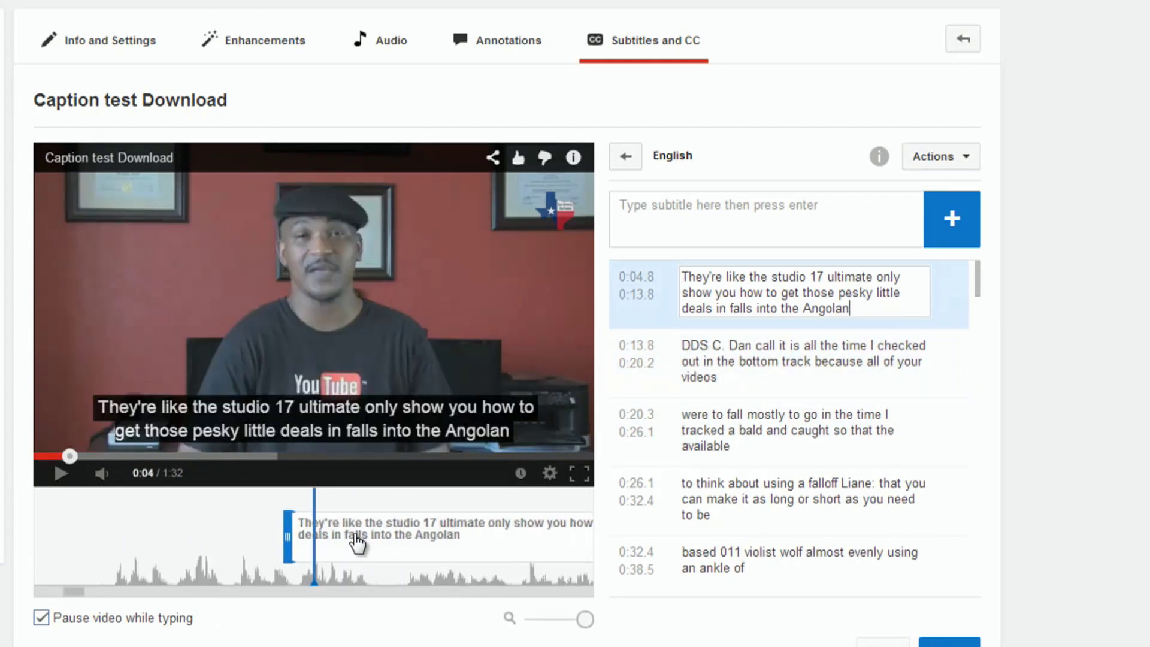
left_click_drag(203, 542, 188, 549)
left_click_drag(542, 542, 487, 535)
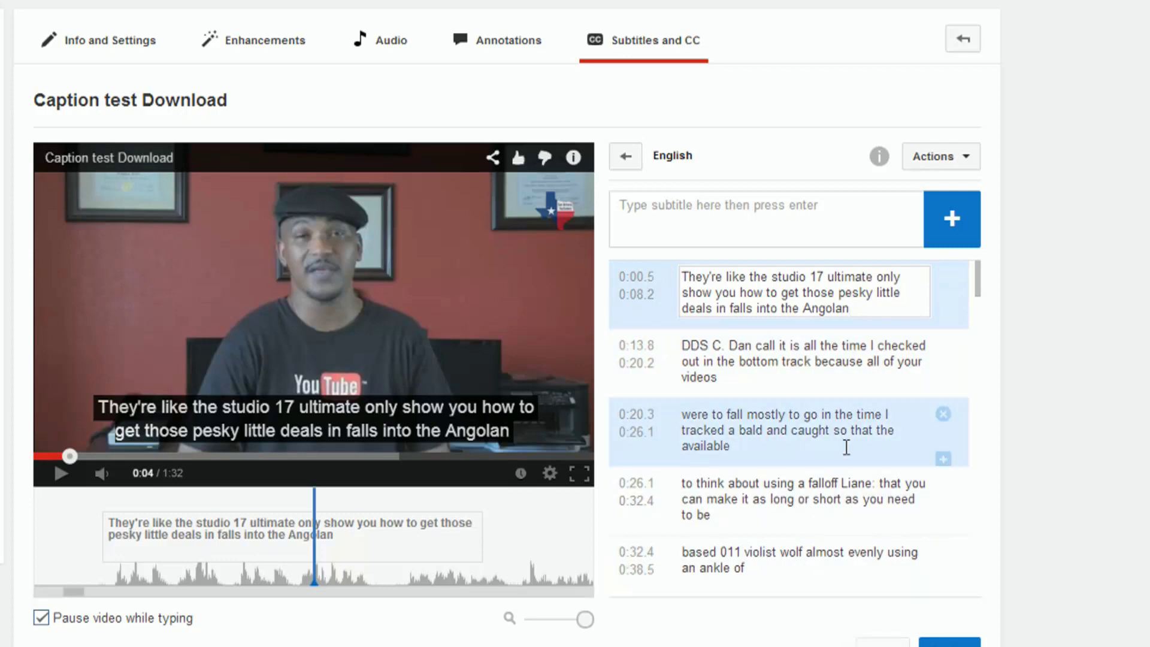
left_click(978, 286)
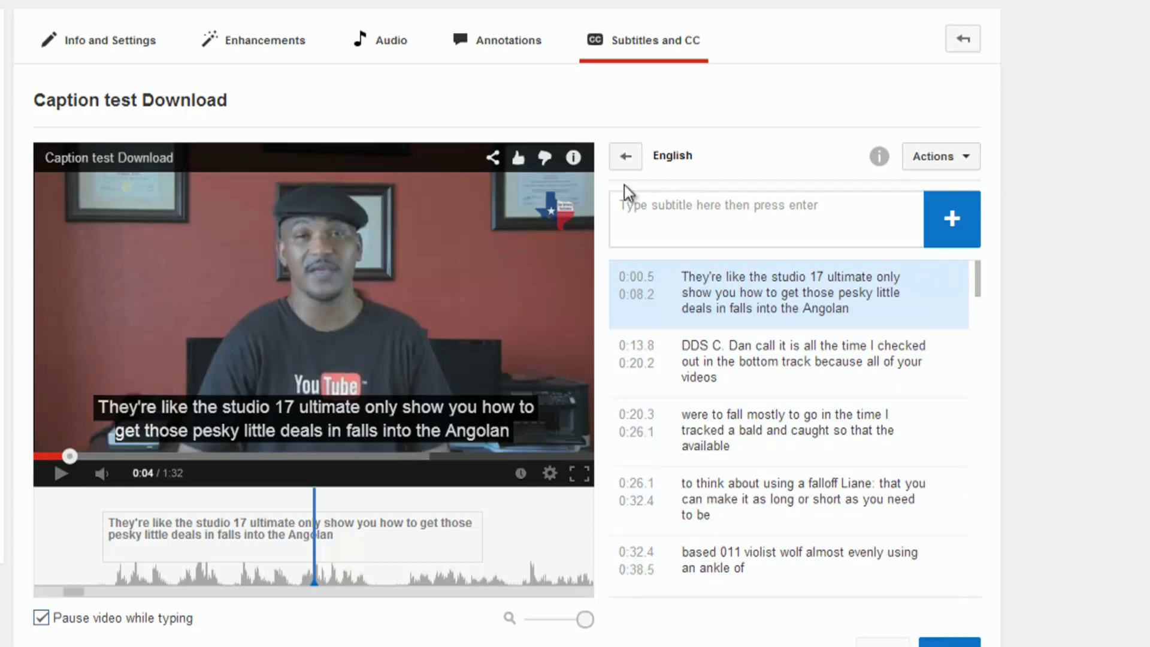
- Delete the uploaded English subtitles track via Actions > Delete subtitles
left_click(626, 162)
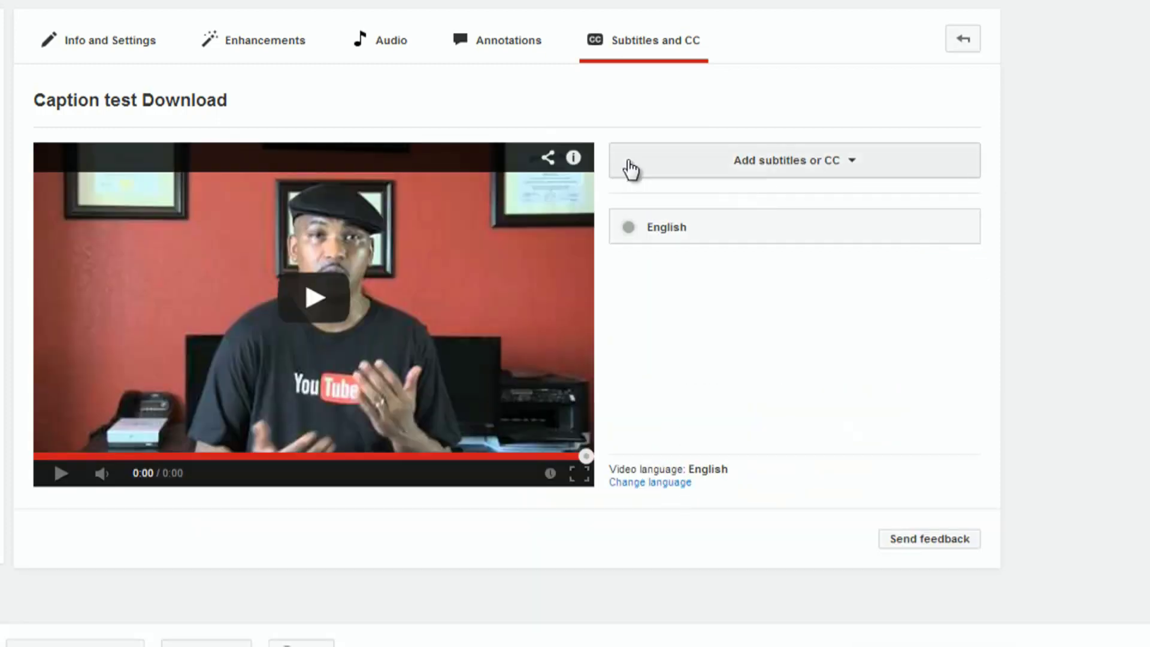
left_click(903, 227)
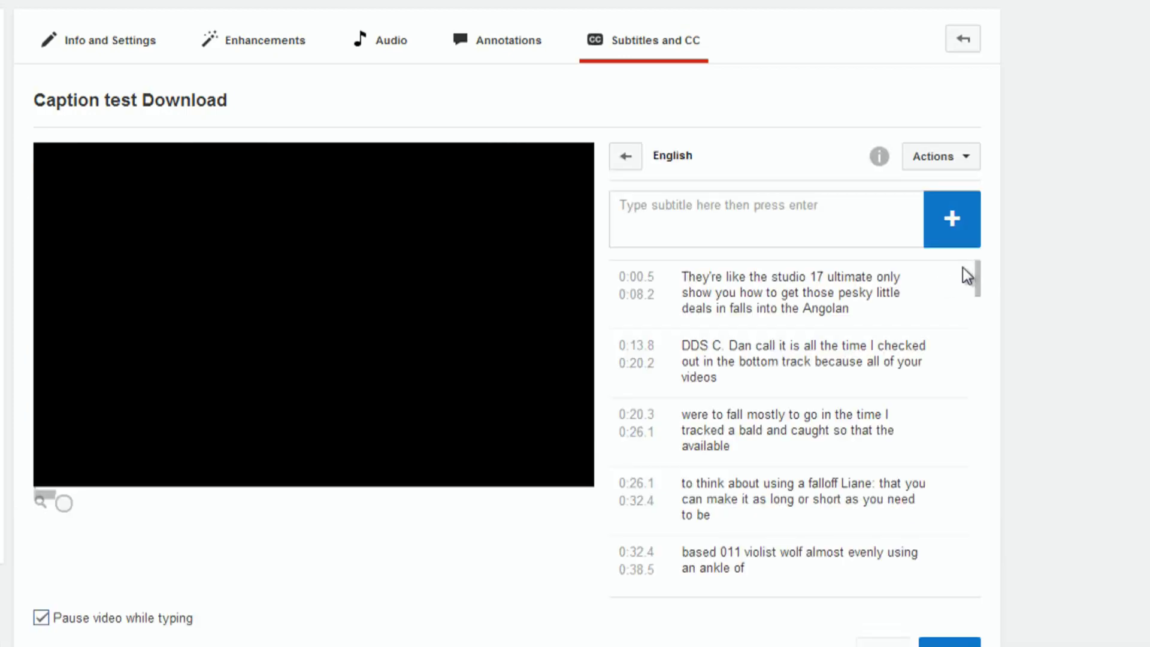
left_click(964, 158)
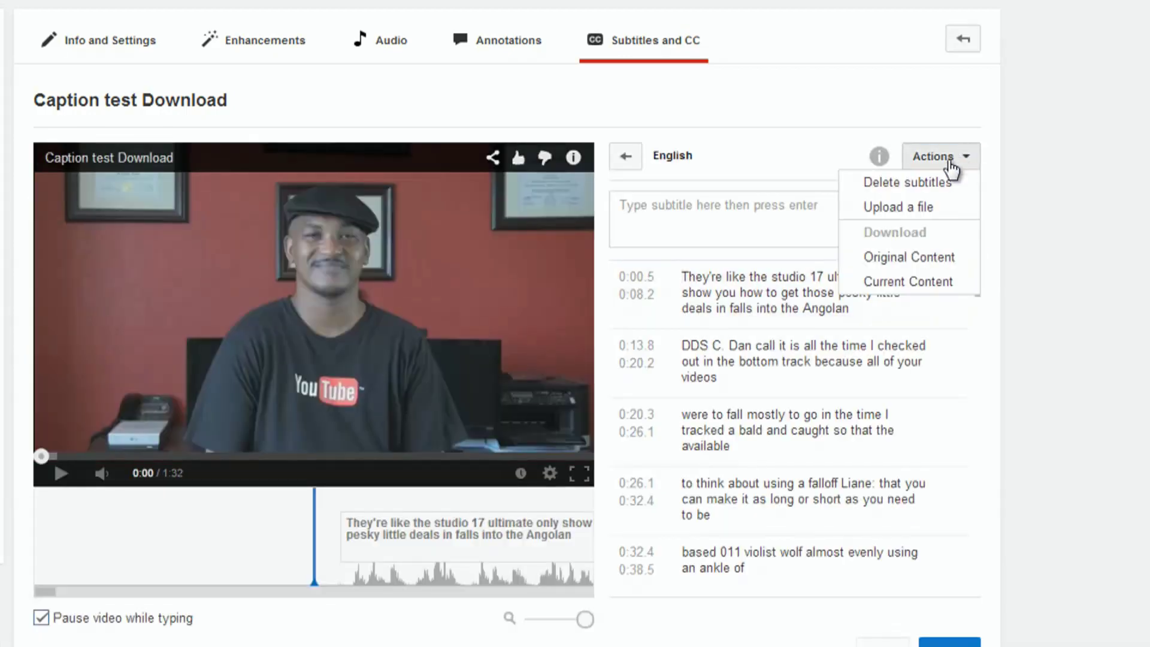
left_click(931, 184)
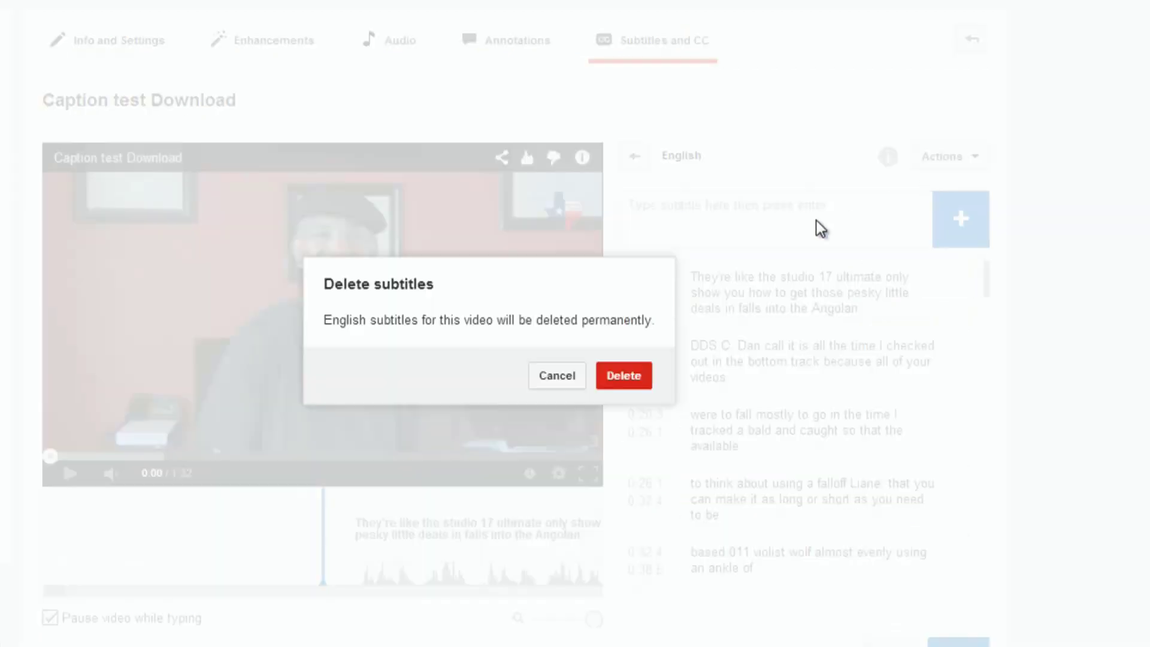
left_click(638, 376)
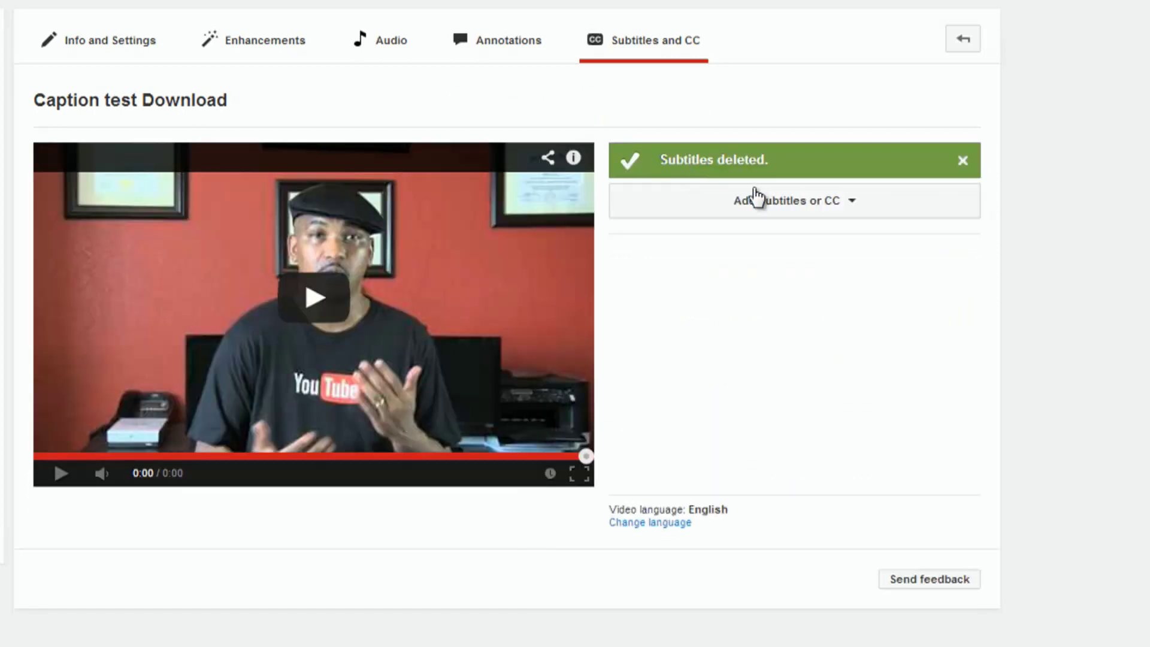
- Add a new English subtitles track from an uploaded file
left_click(819, 203)
left_click(731, 245)
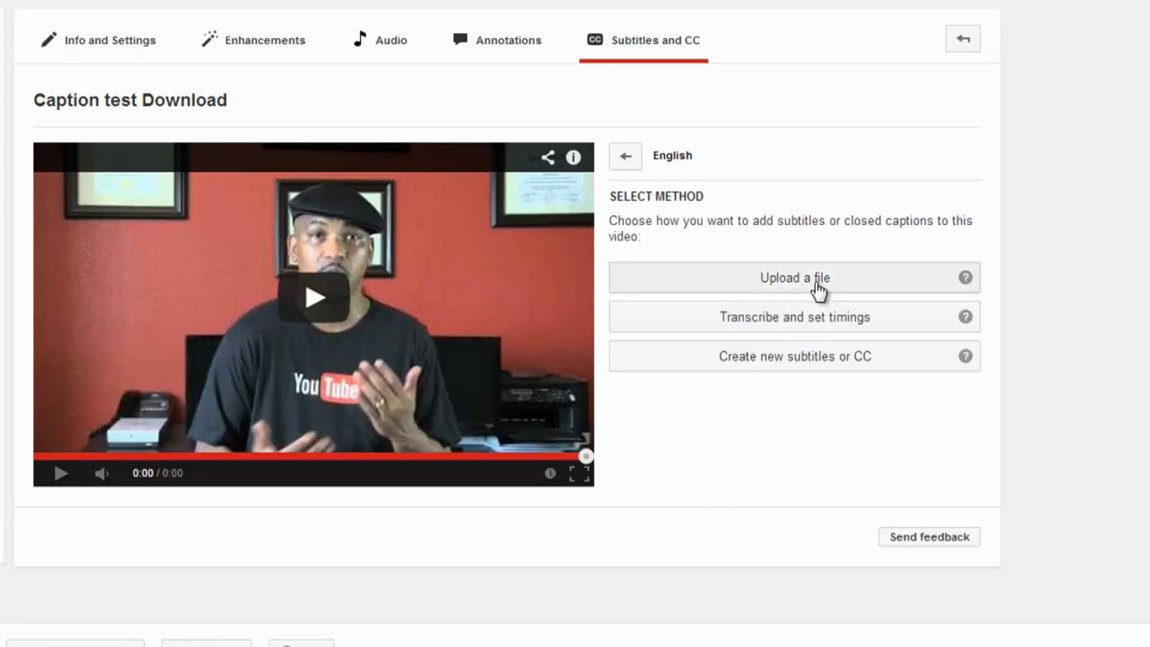
left_click(818, 285)
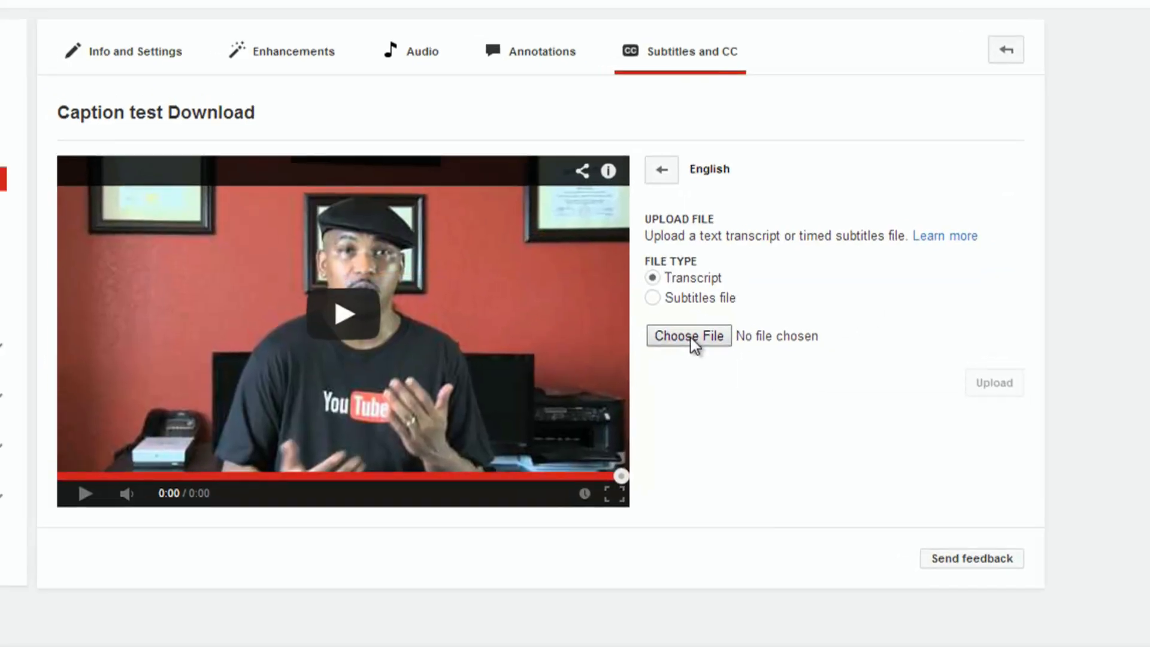
- Upload Captions 3.txt as the English transcript
left_click(692, 338)
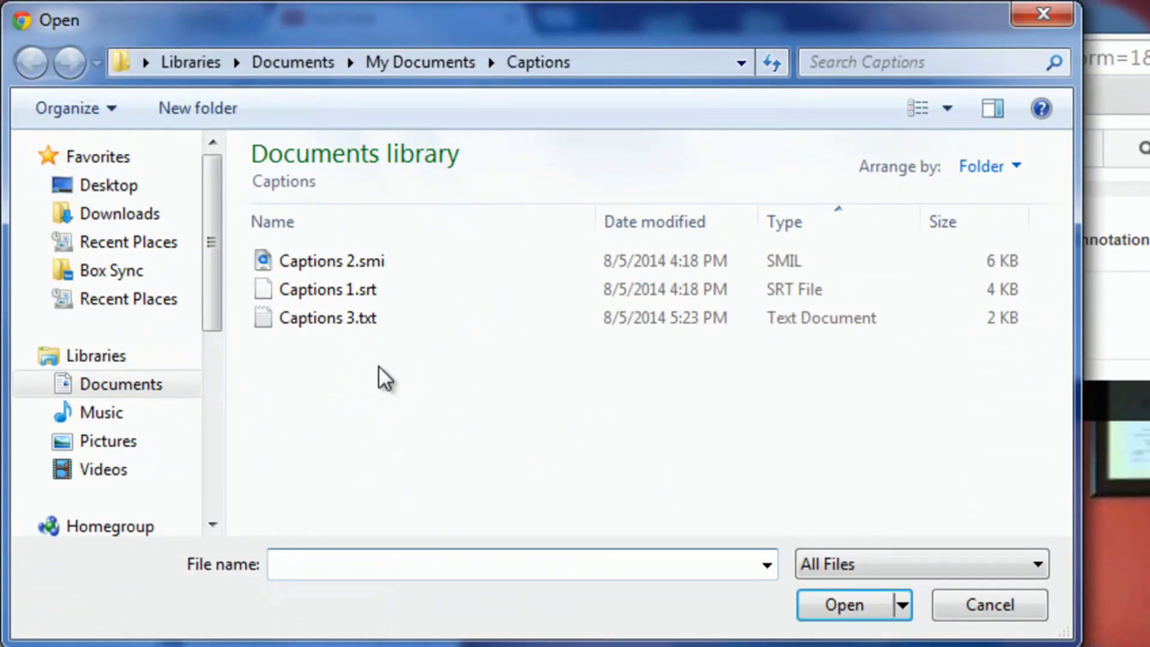
left_click(321, 317)
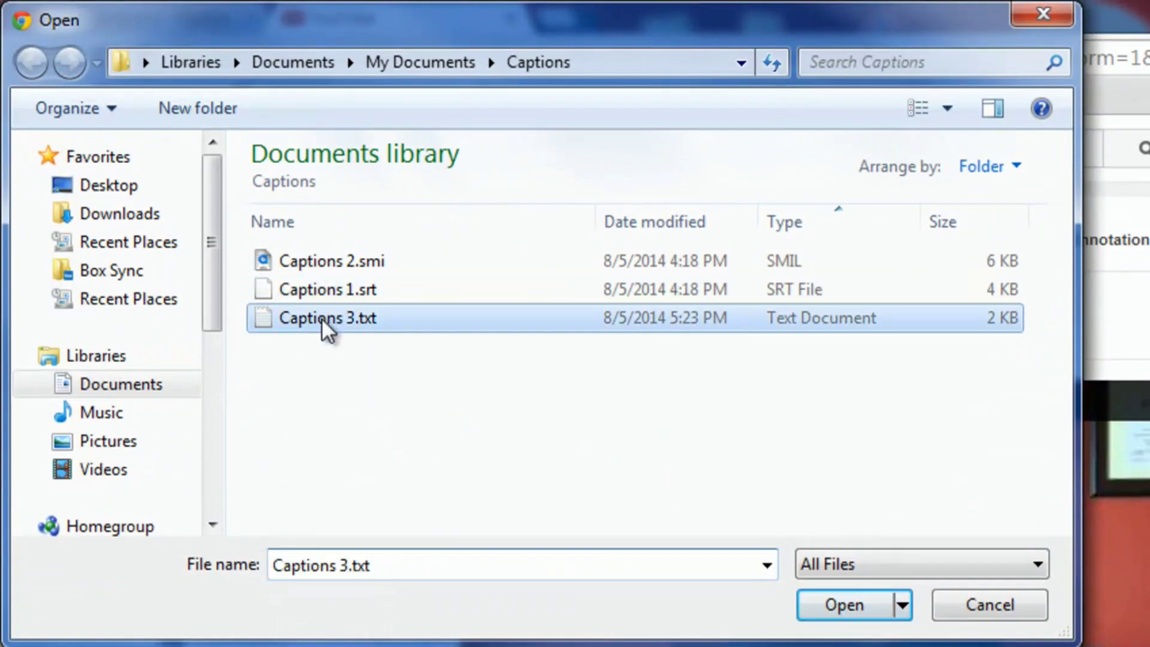
left_click(837, 601)
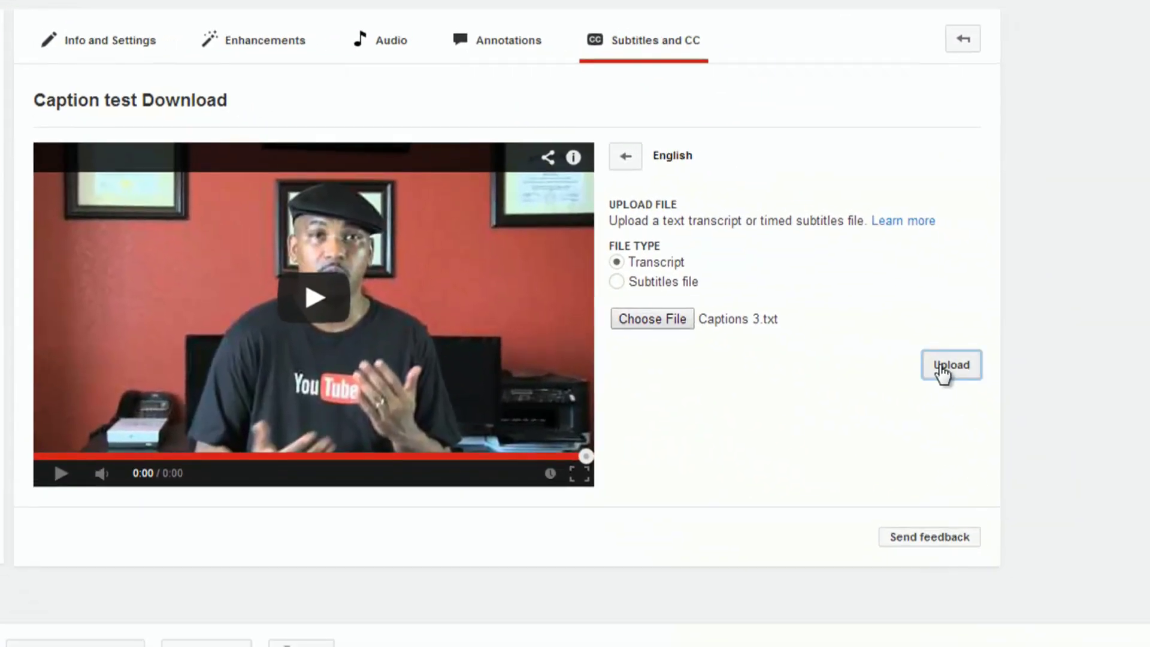
left_click(941, 367)
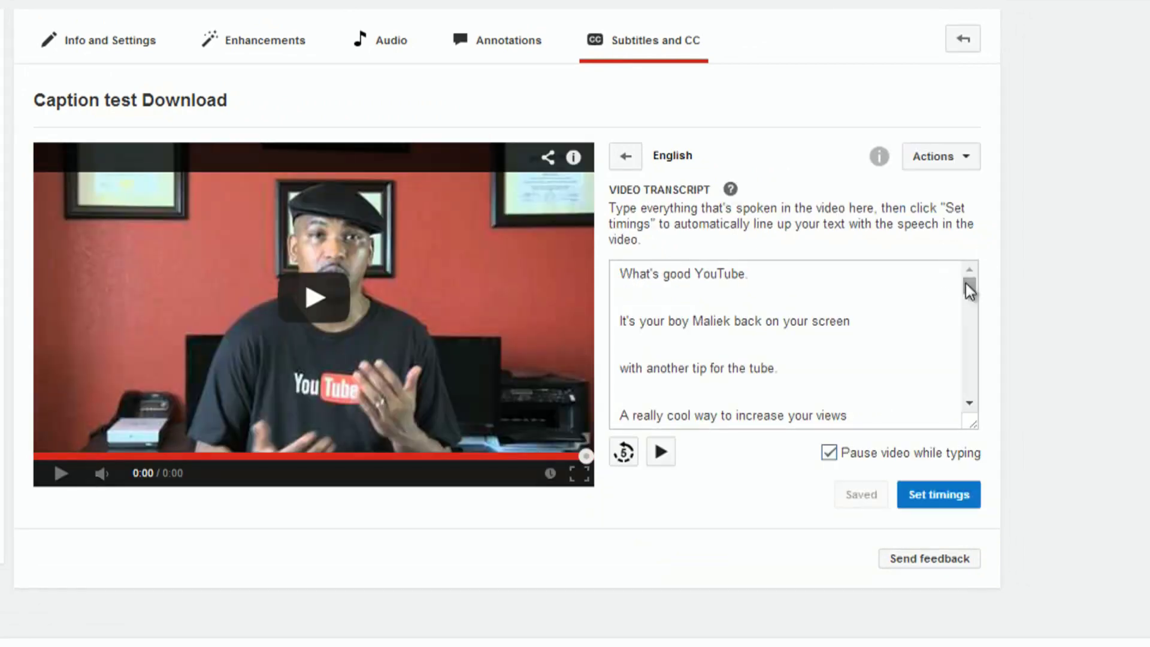
- Have YouTube automatically set timings for the uploaded English transcript
mouse_move(966, 283)
left_mouse_down()
mouse_move(997, 415)
mouse_move(985, 407)
mouse_move(979, 232)
left_mouse_up()
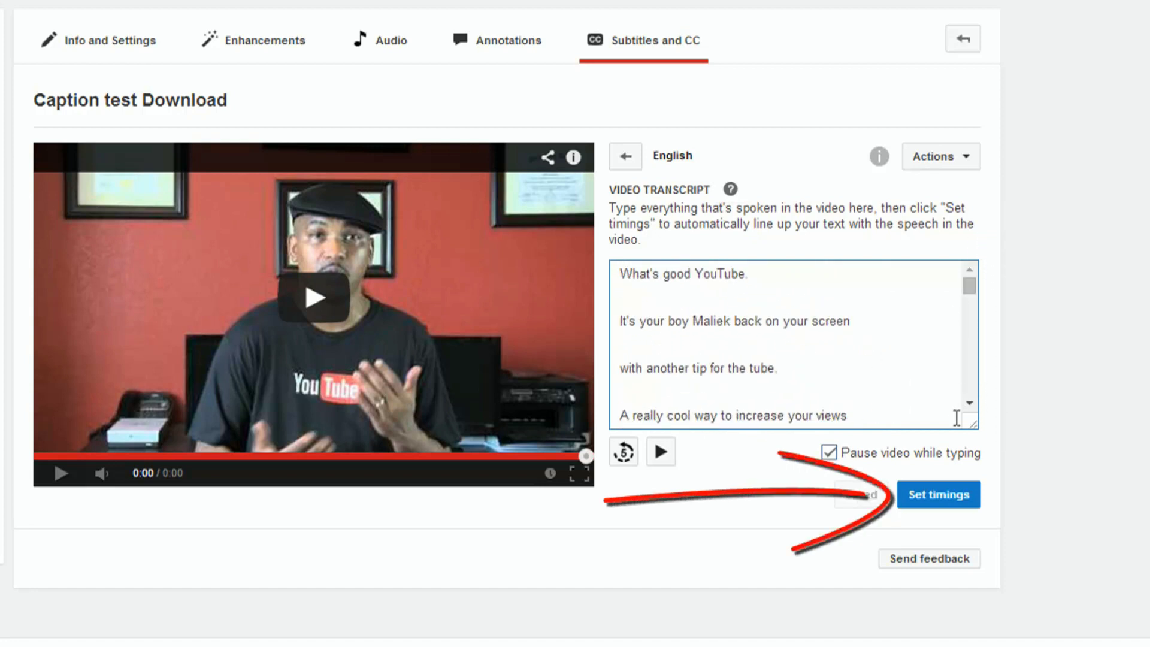
left_click(941, 495)
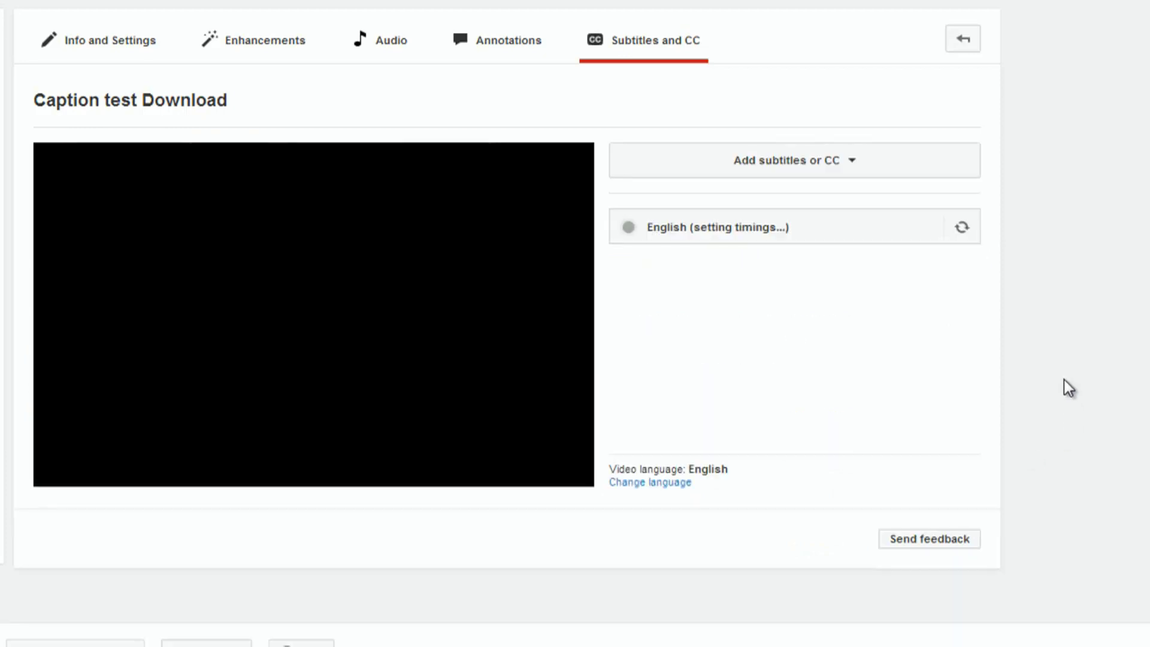